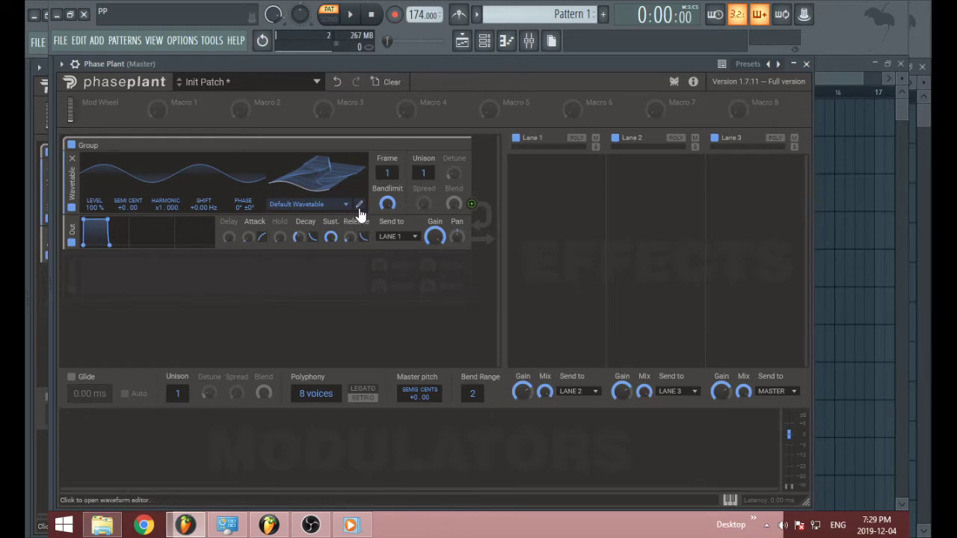
Step: Open the default wavetable in the waveform editor, maximize the editor window and preview frames 31 and 1
click(360, 213)
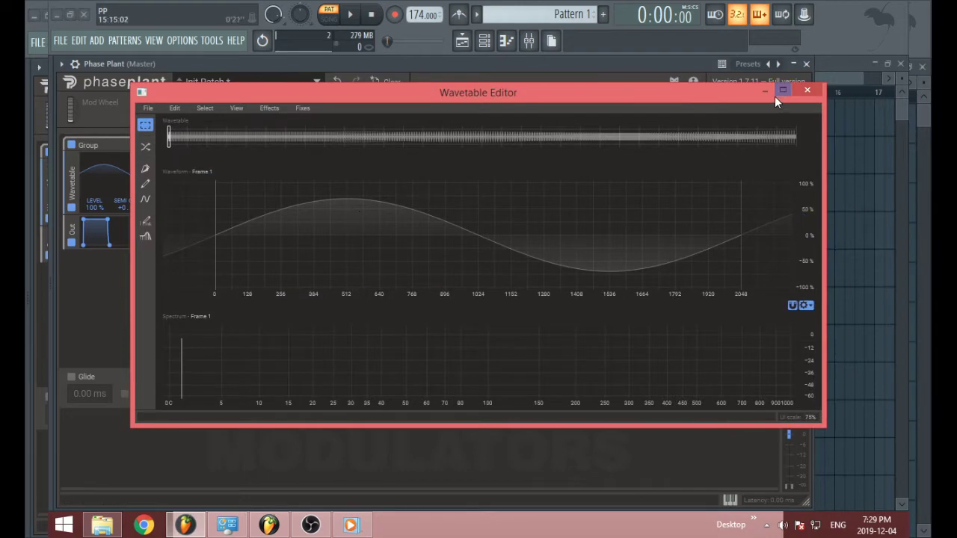
click(783, 90)
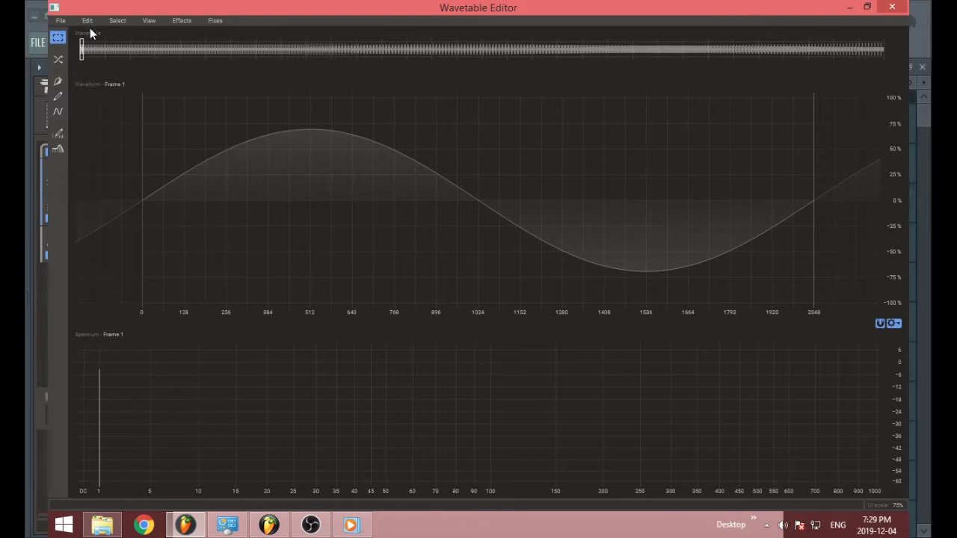
drag(71, 47, 28, 66)
click(176, 50)
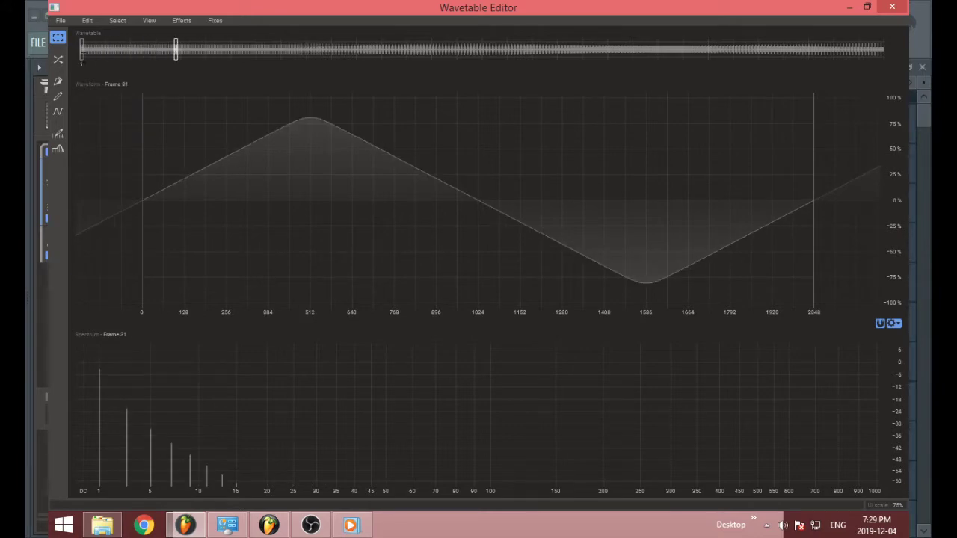
click(82, 49)
click(60, 62)
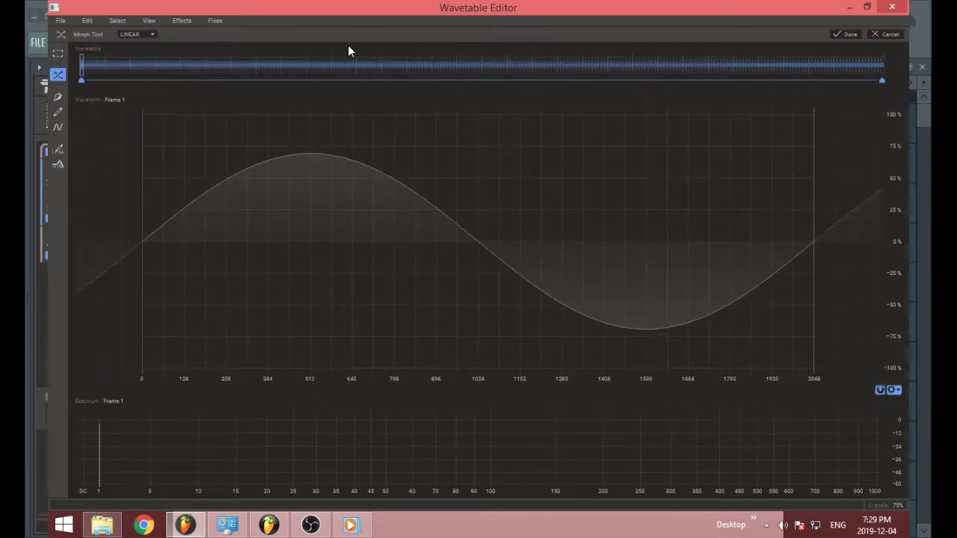
click(886, 34)
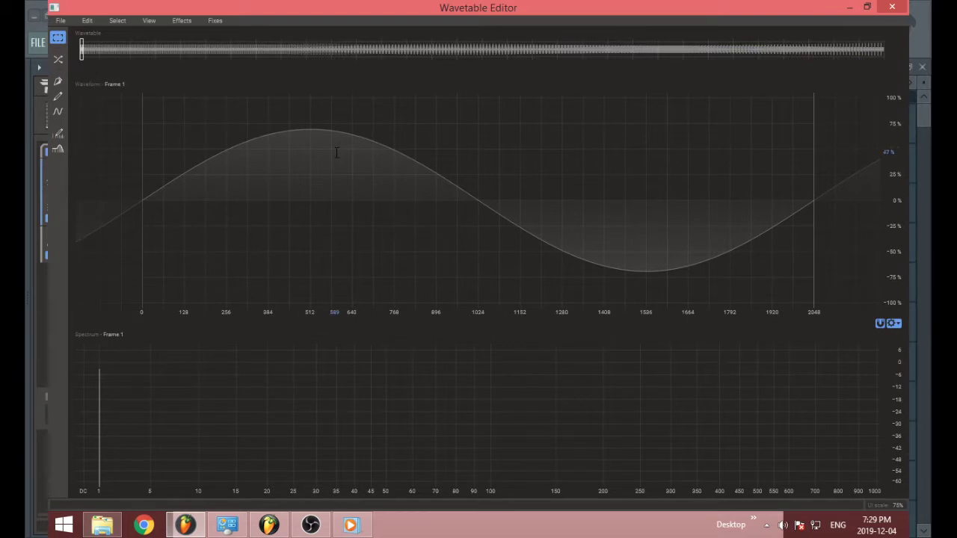
drag(82, 58, 72, 88)
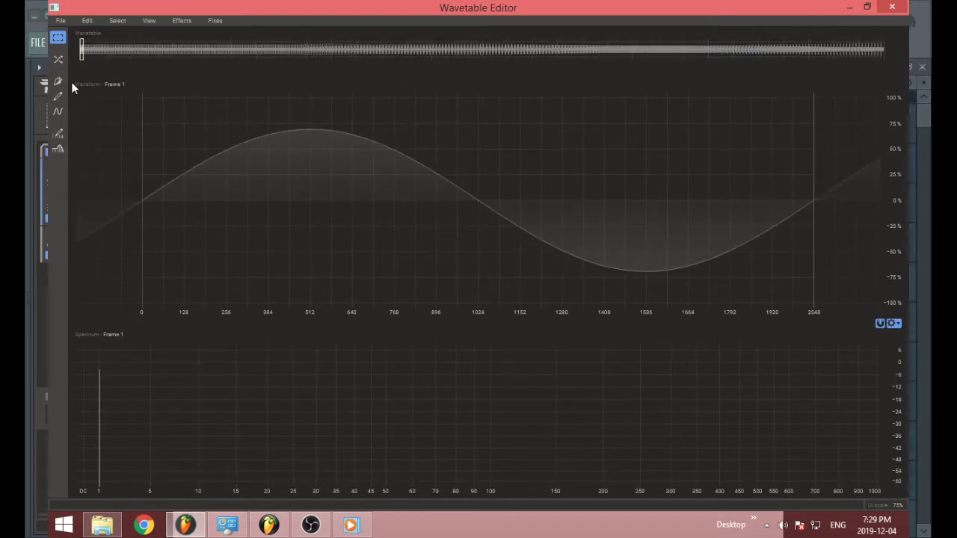
Step: Create a new empty wavetable
click(60, 20)
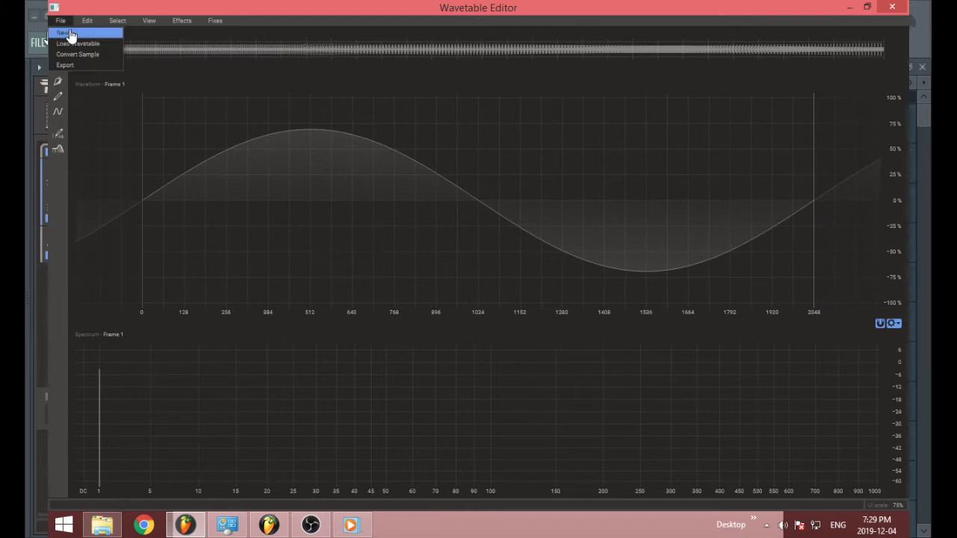
click(75, 34)
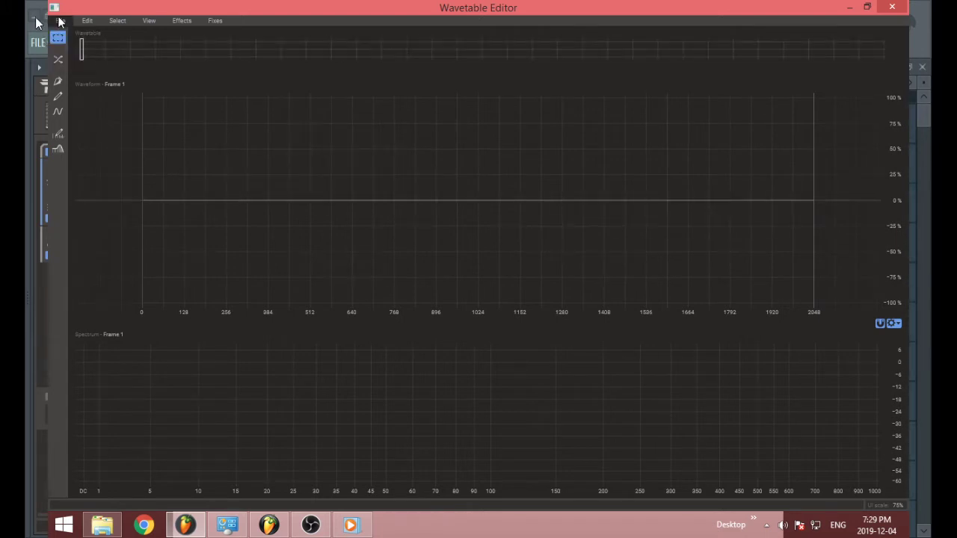
click(60, 21)
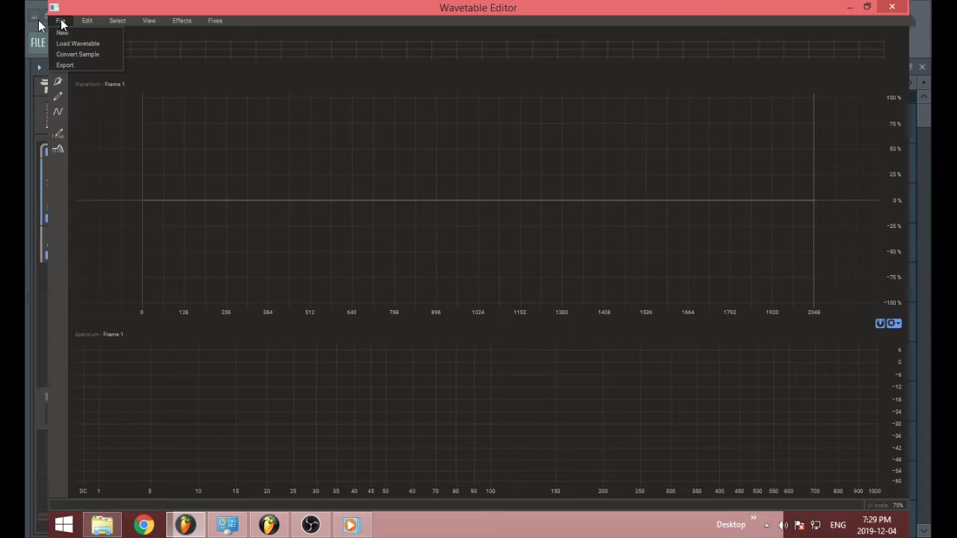
mouse_move(87, 21)
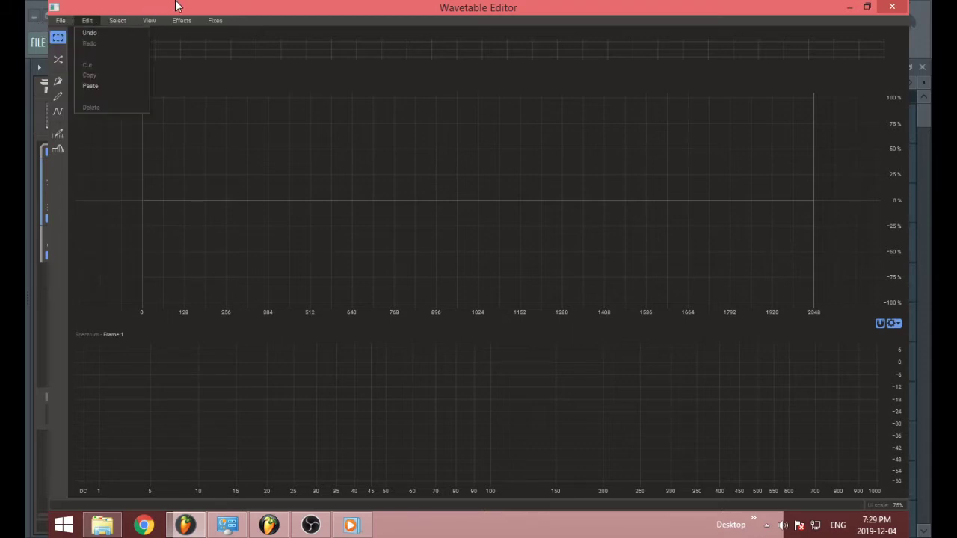
mouse_move(149, 21)
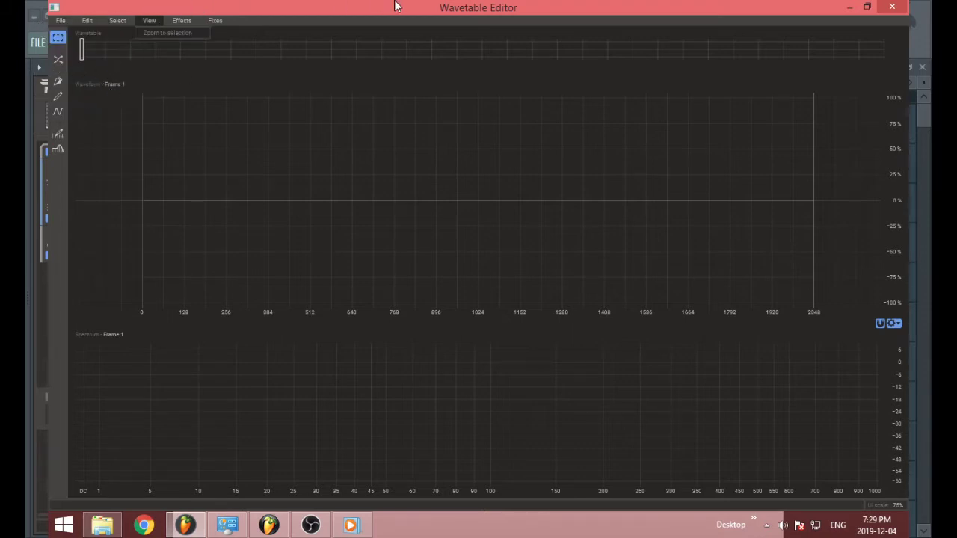
Step: Generate a sine waveform with the Wave tool and extend its range from frame 1 to frame 256
click(58, 113)
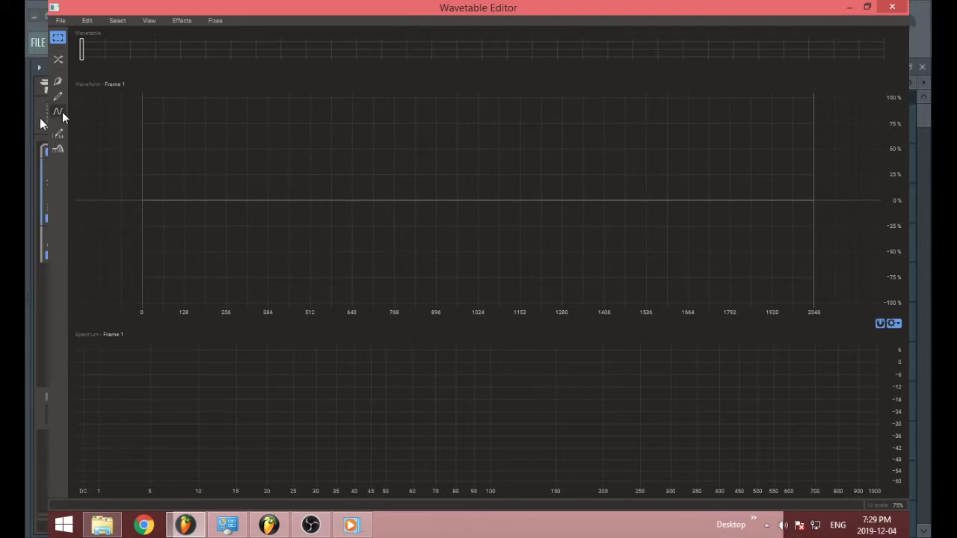
click(58, 113)
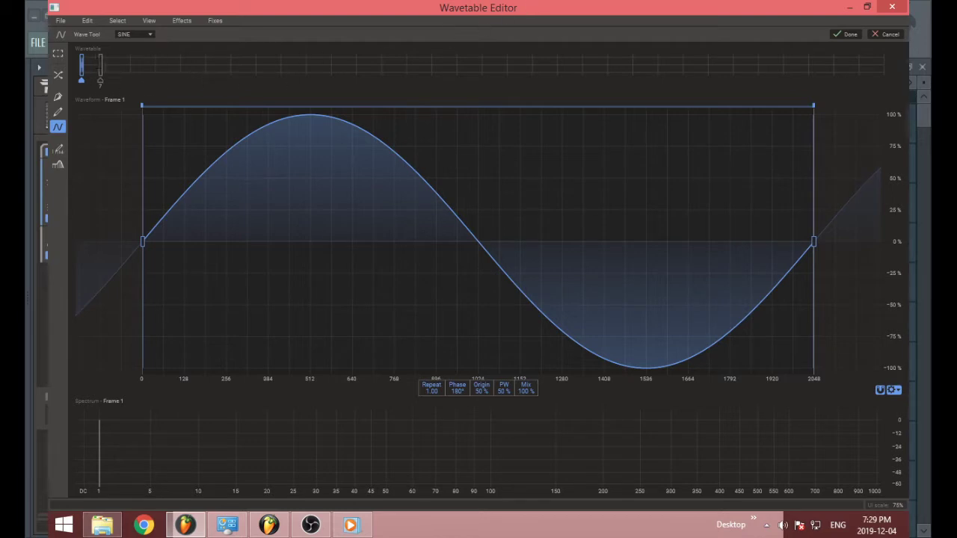
mouse_move(293, 63)
mouse_down()
mouse_move(104, 63)
mouse_move(886, 66)
mouse_up()
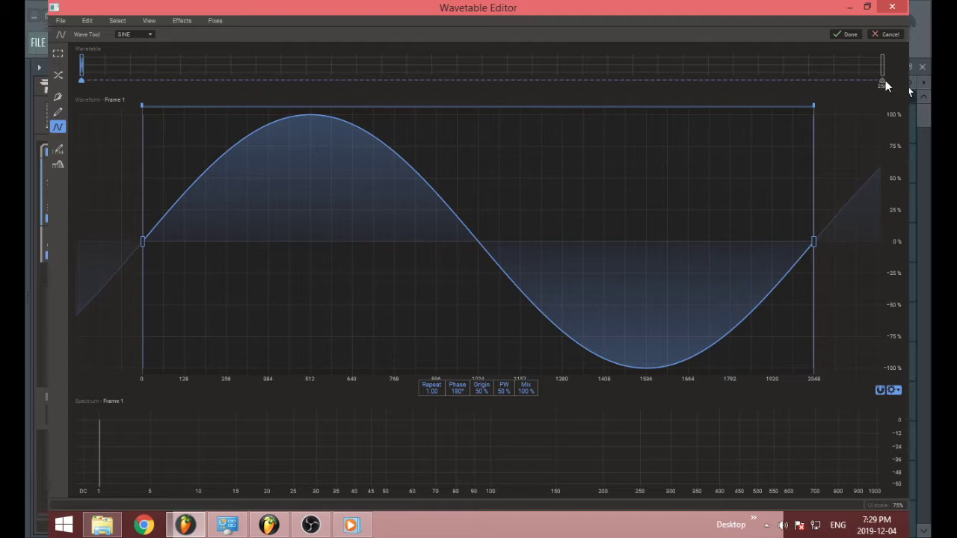
mouse_move(527, 66)
mouse_down()
mouse_move(884, 75)
mouse_move(888, 90)
mouse_up()
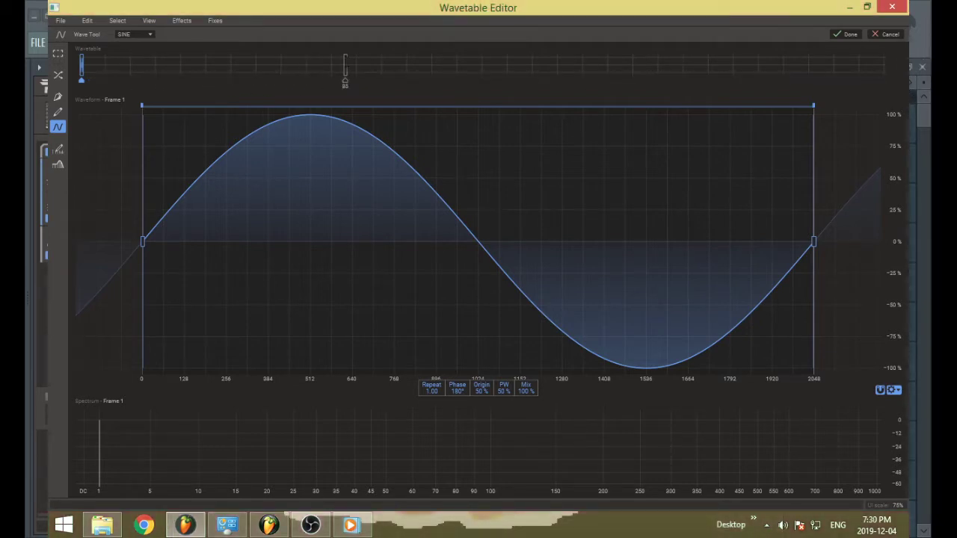
drag(346, 66, 882, 65)
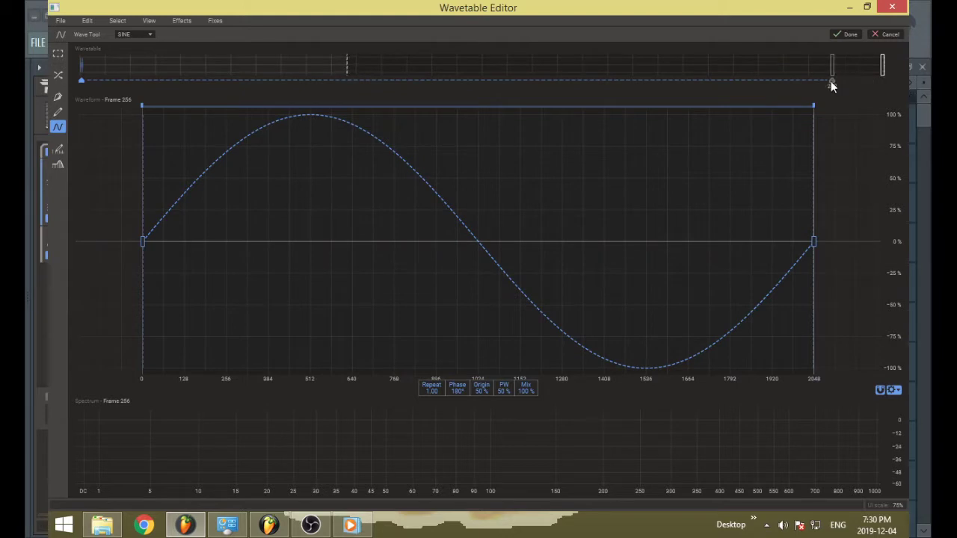
click(453, 66)
drag(757, 80, 884, 80)
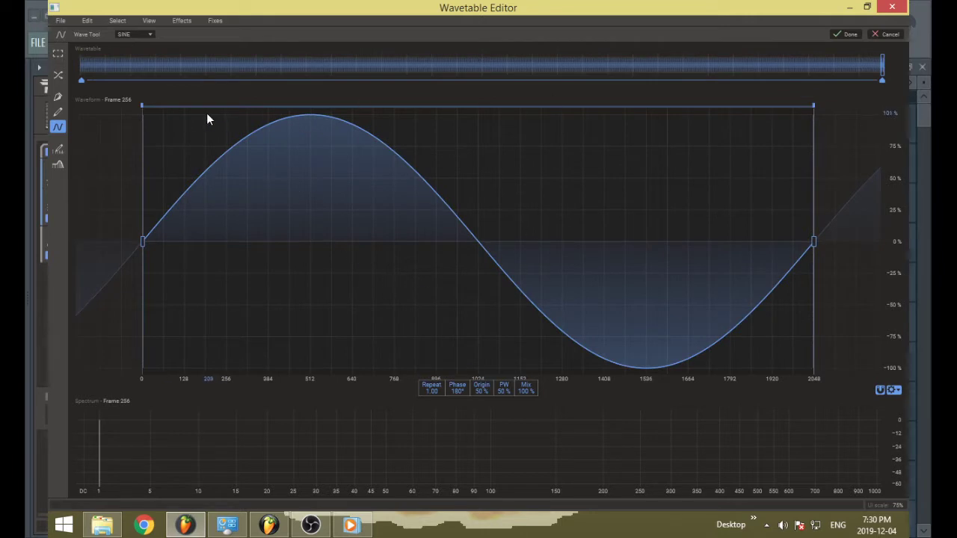
Step: Change the wave type to Saw with Repeat 4.79 and Origin 89% at frame 256, and apply the generated wave
click(83, 83)
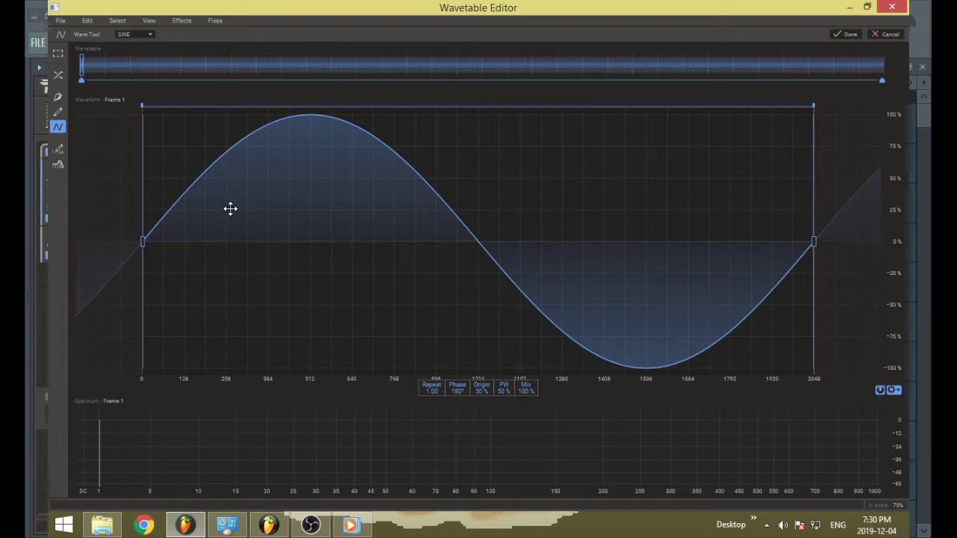
click(881, 75)
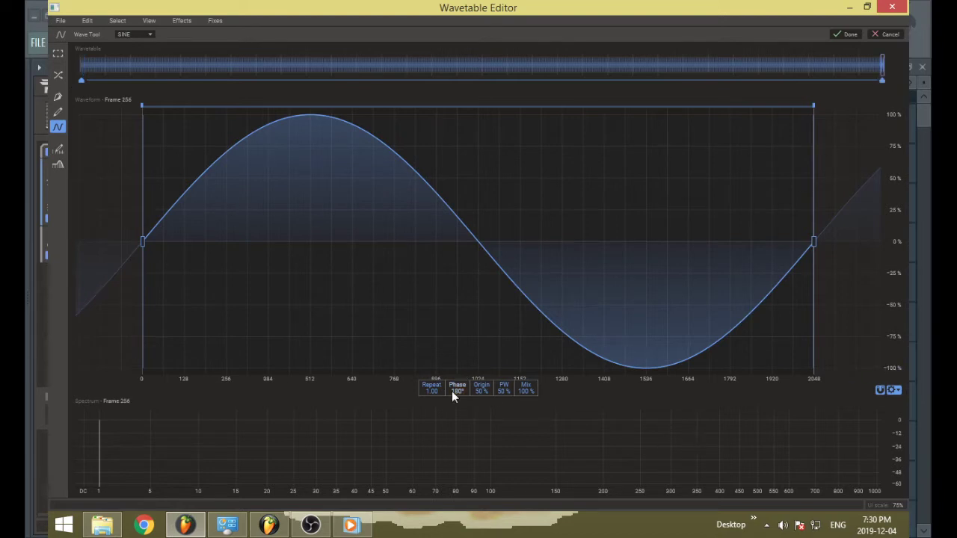
drag(430, 391, 430, 317)
drag(474, 392, 481, 368)
click(124, 35)
click(144, 48)
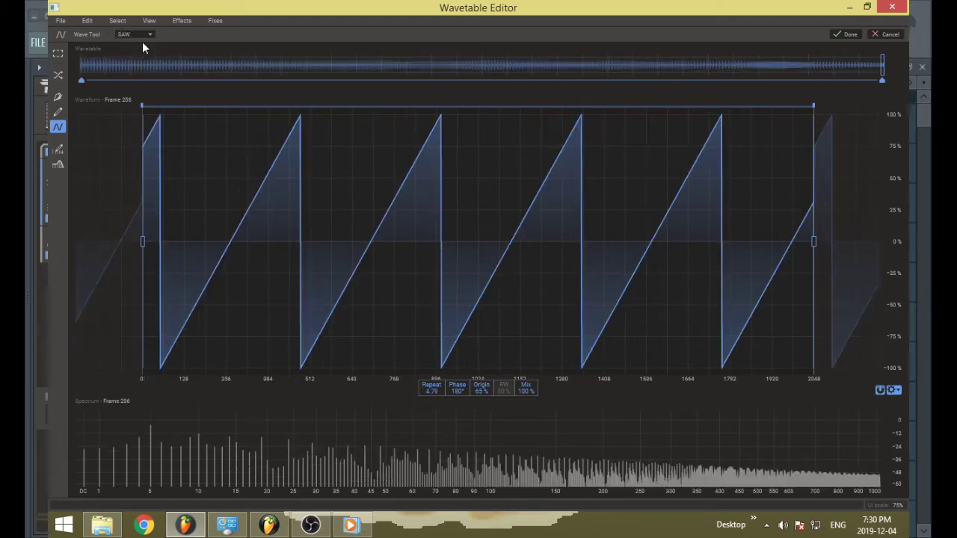
drag(481, 389, 481, 359)
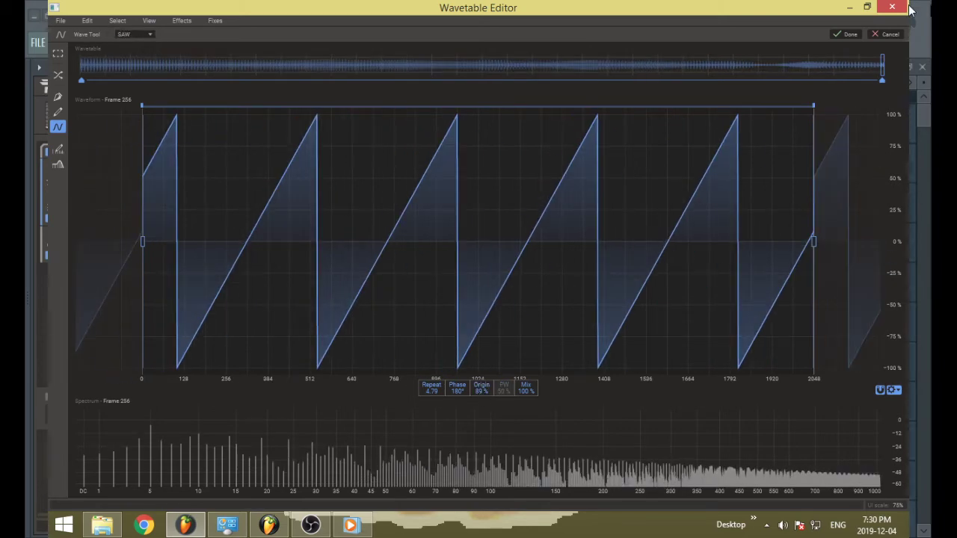
mouse_move(882, 66)
mouse_down()
mouse_move(29, 59)
mouse_move(358, 71)
mouse_move(80, 79)
mouse_move(882, 75)
mouse_move(43, 86)
mouse_up()
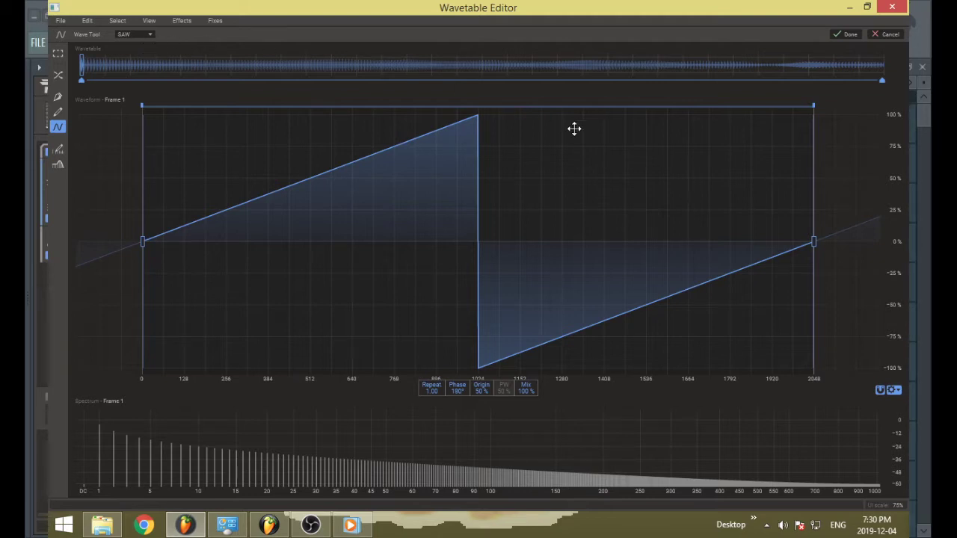
click(847, 34)
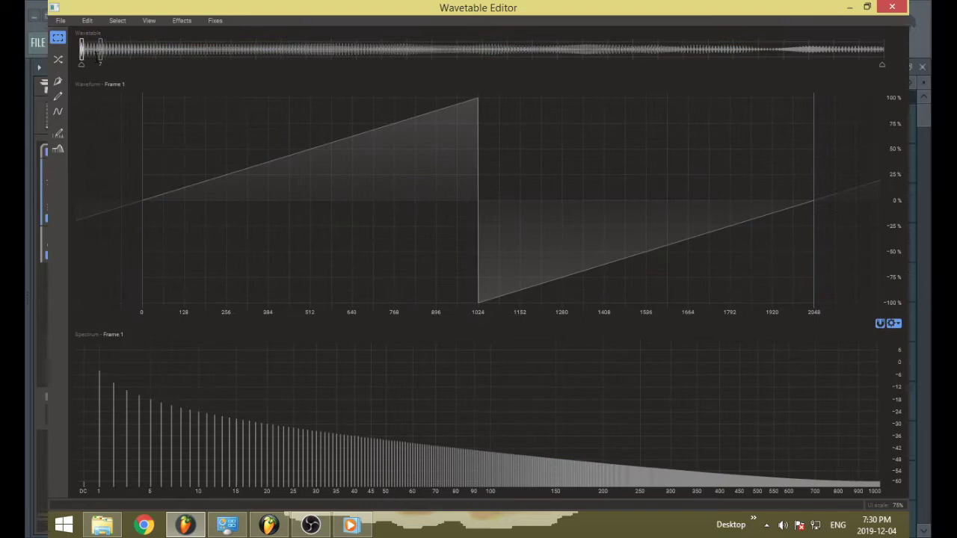
Step: Scrub through the wavetable frames to examine how the saw waveform evolves, ending on frame 1
drag(157, 49, 25, 68)
mouse_move(576, 49)
mouse_down()
mouse_move(735, 54)
mouse_move(25, 86)
mouse_move(312, 86)
mouse_move(911, 119)
mouse_up()
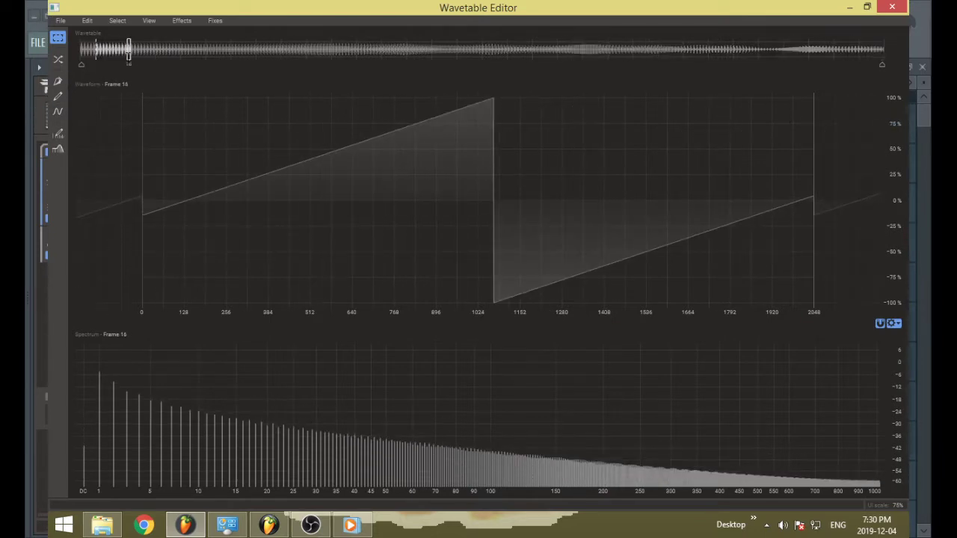
drag(129, 49, 398, 49)
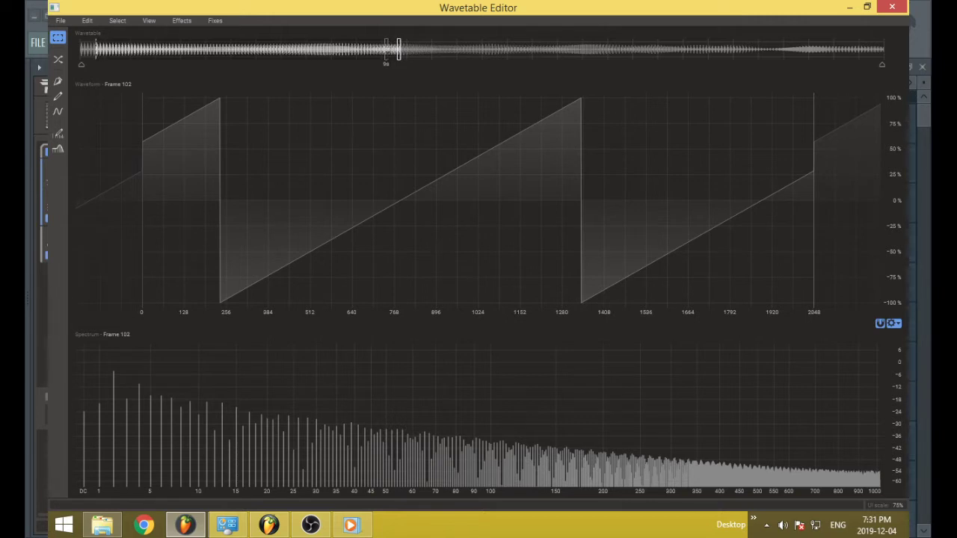
click(81, 50)
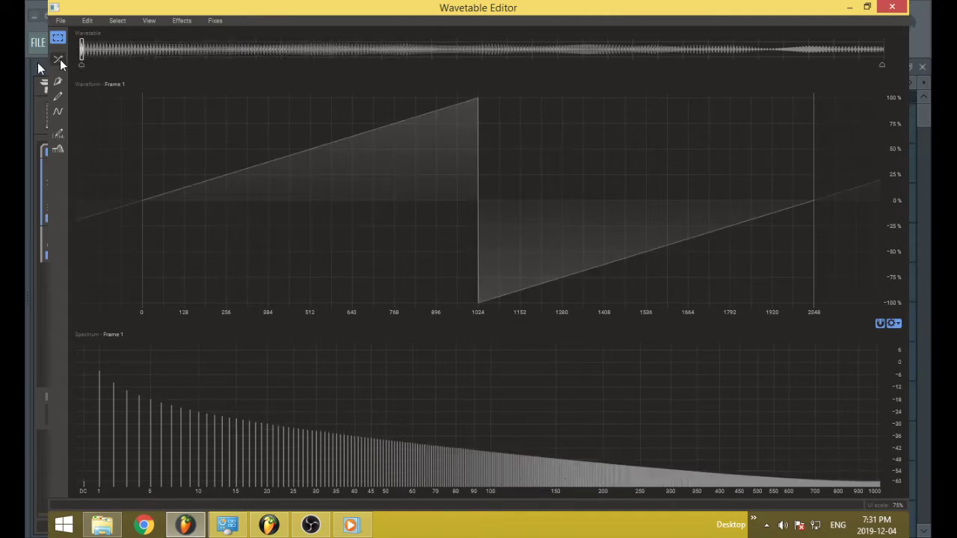
Step: Start a Linear morph on the opening frames and extend its range over about the first 40% of the wavetable
drag(100, 51, 79, 41)
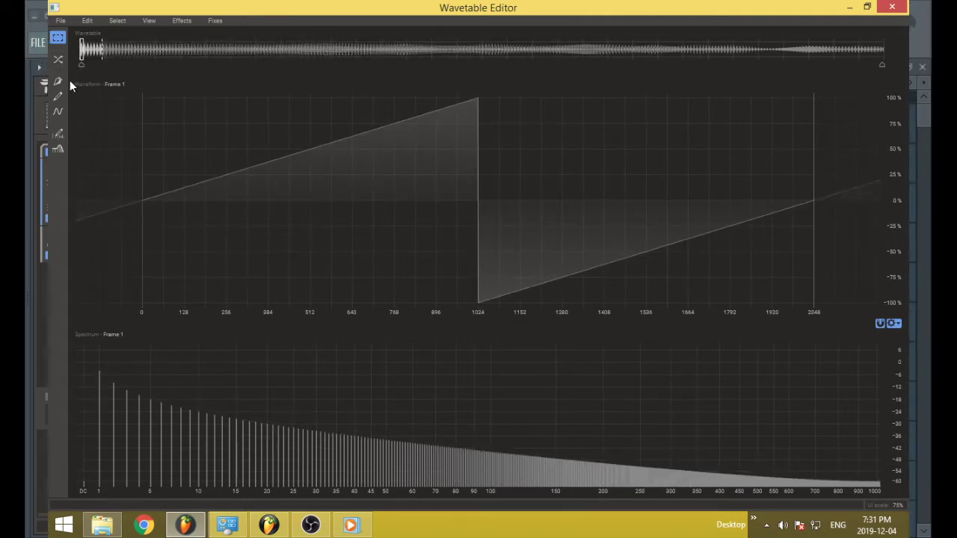
click(59, 62)
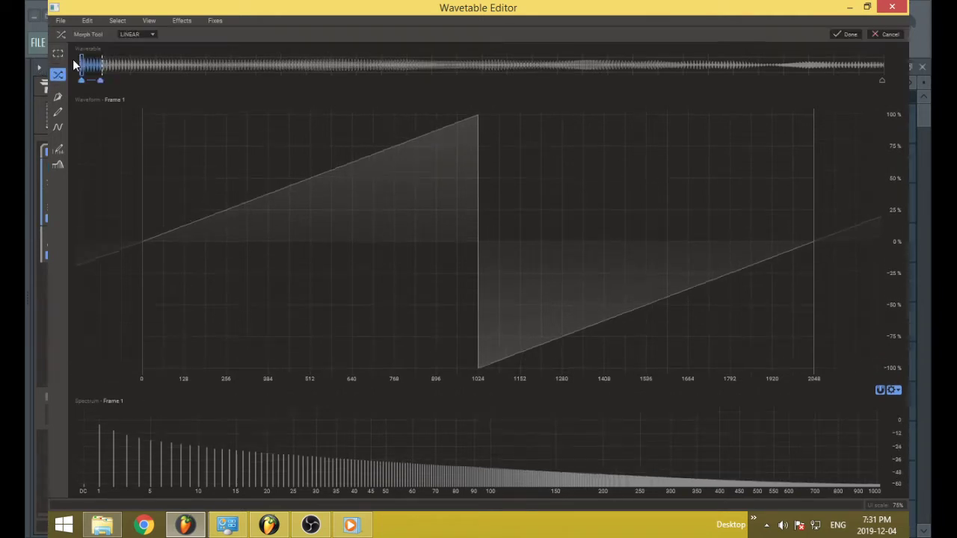
drag(100, 80, 403, 83)
mouse_move(292, 75)
mouse_down()
mouse_move(373, 75)
mouse_move(81, 74)
mouse_move(397, 74)
mouse_move(30, 70)
mouse_up()
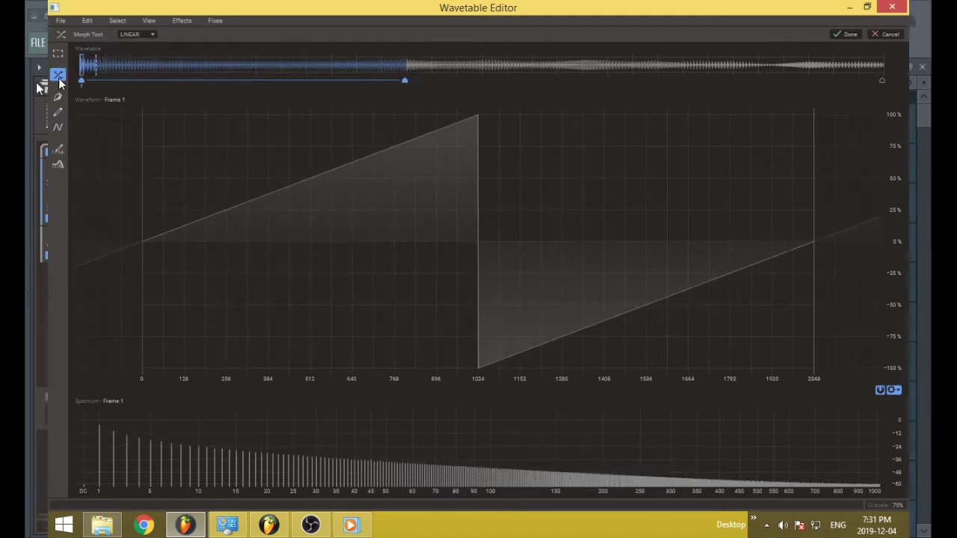
Step: Try the Spectral morph type on the selected range and preview its frames
click(148, 37)
click(149, 45)
mouse_move(96, 65)
mouse_down()
mouse_move(128, 67)
mouse_move(42, 68)
mouse_move(267, 65)
mouse_move(401, 77)
mouse_up()
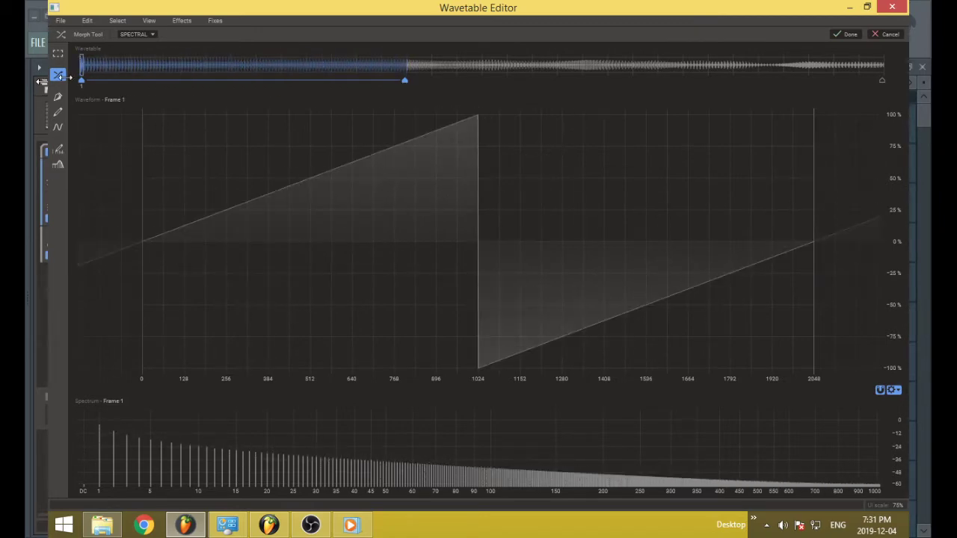
Step: Set the morph type to Linear and apply the morph
click(146, 42)
click(140, 36)
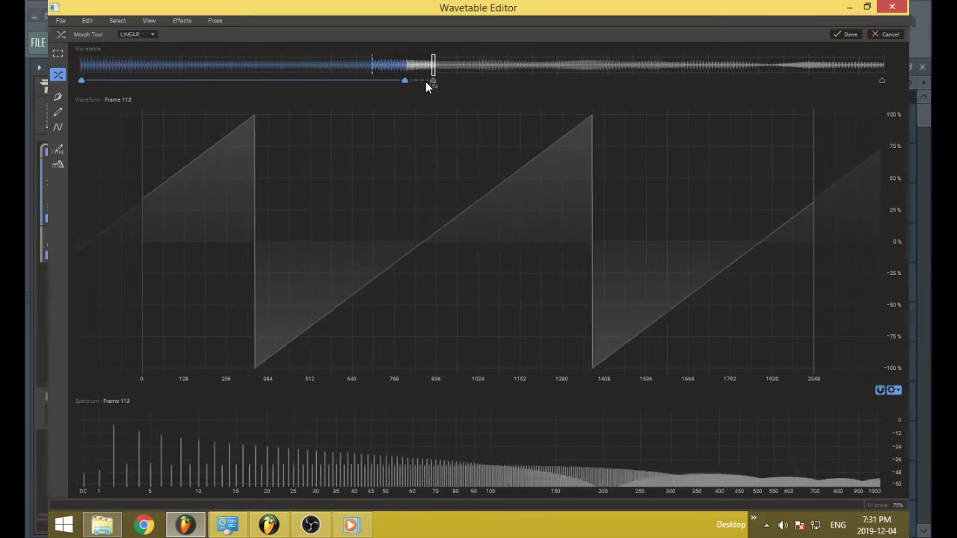
click(845, 35)
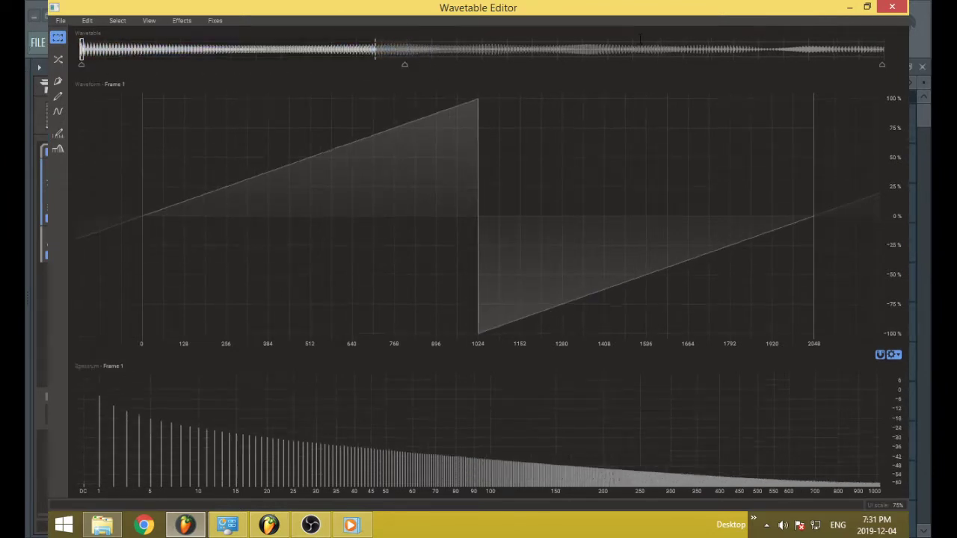
Step: Apply a fix that adjusts the waveform levels across the wavetable and preview the frames
click(217, 20)
click(216, 37)
drag(160, 52, 913, 94)
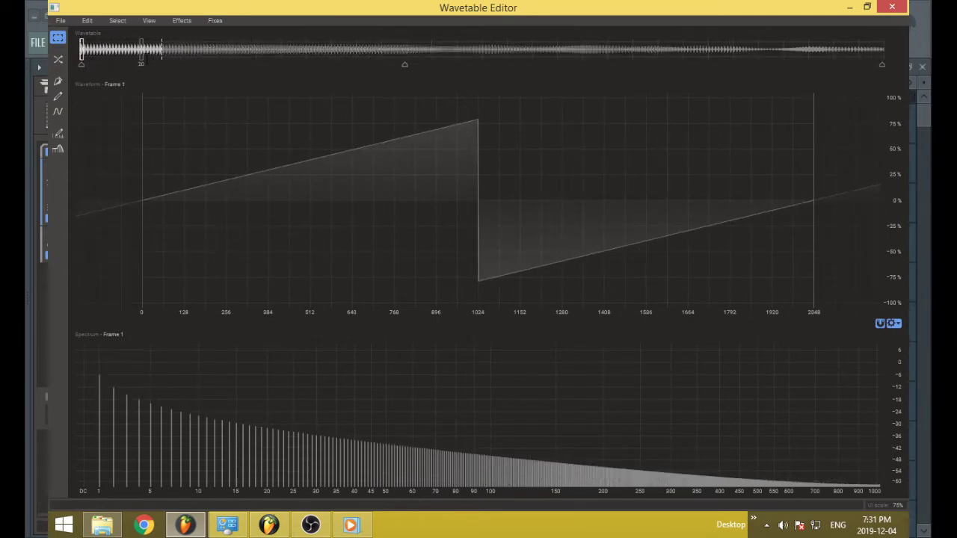
Step: Draw a nine-node Pen curve on frame 26 from about sample 448 to 1920, swinging between 75% and -75%
click(58, 83)
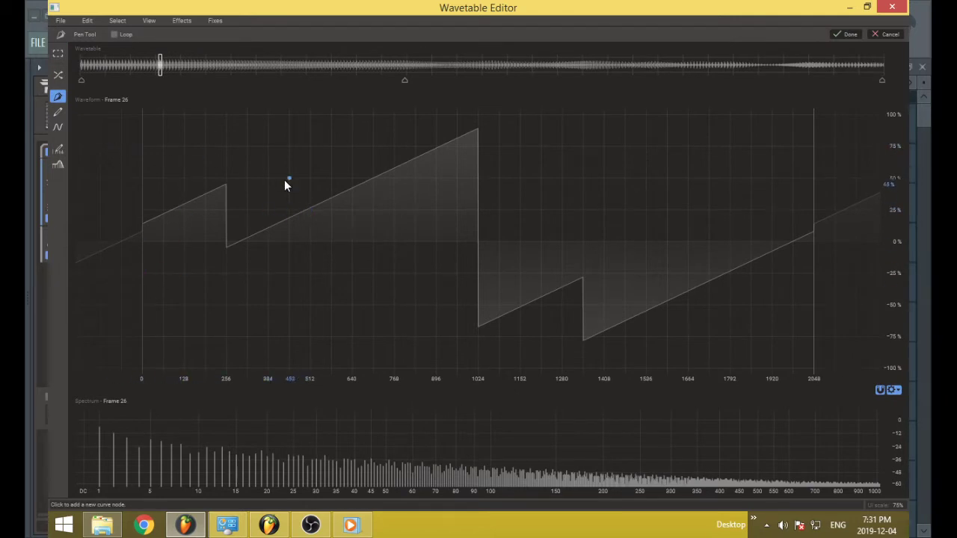
click(290, 145)
click(352, 303)
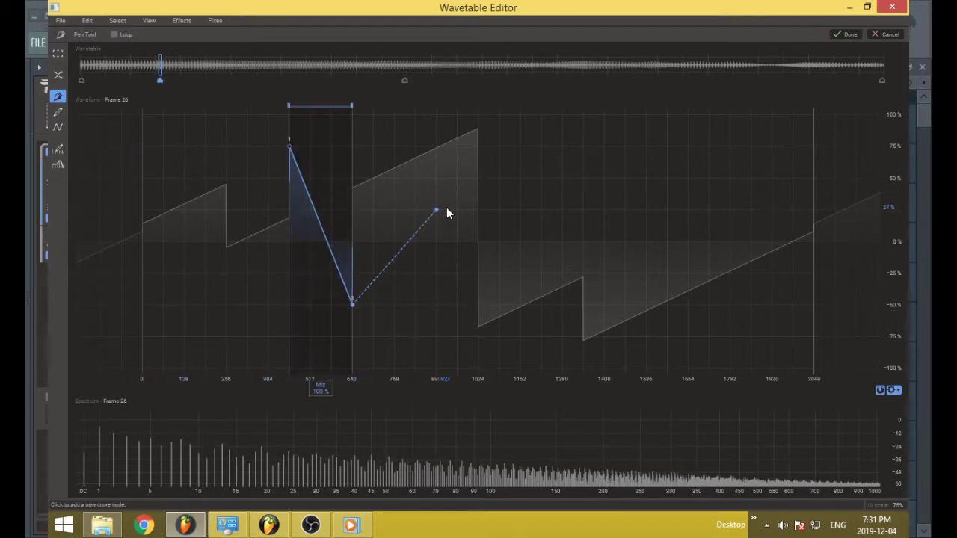
click(436, 207)
click(541, 271)
click(605, 211)
click(646, 336)
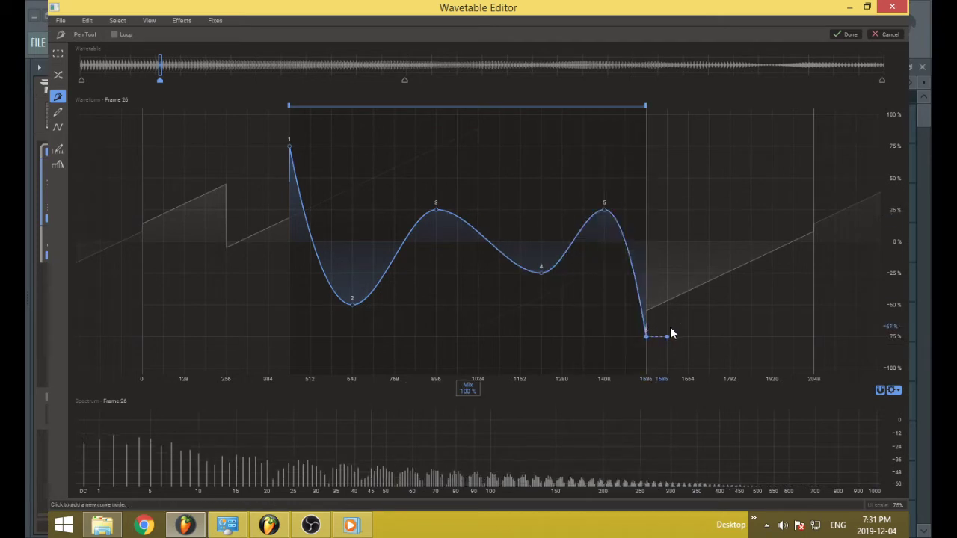
click(709, 303)
click(730, 209)
click(774, 333)
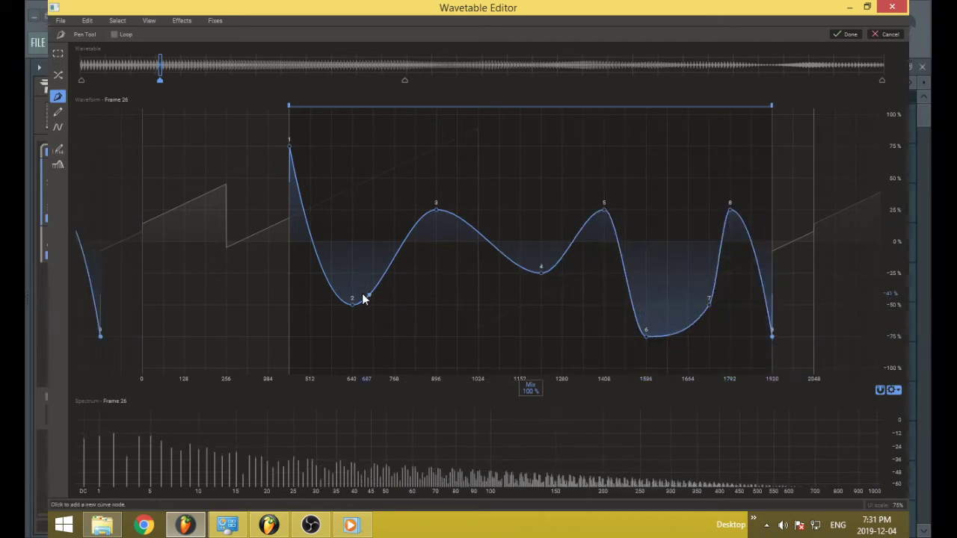
Step: Extend the pen curve back to sample 0 at -100% and add a peak node at 75% near sample 832
click(205, 317)
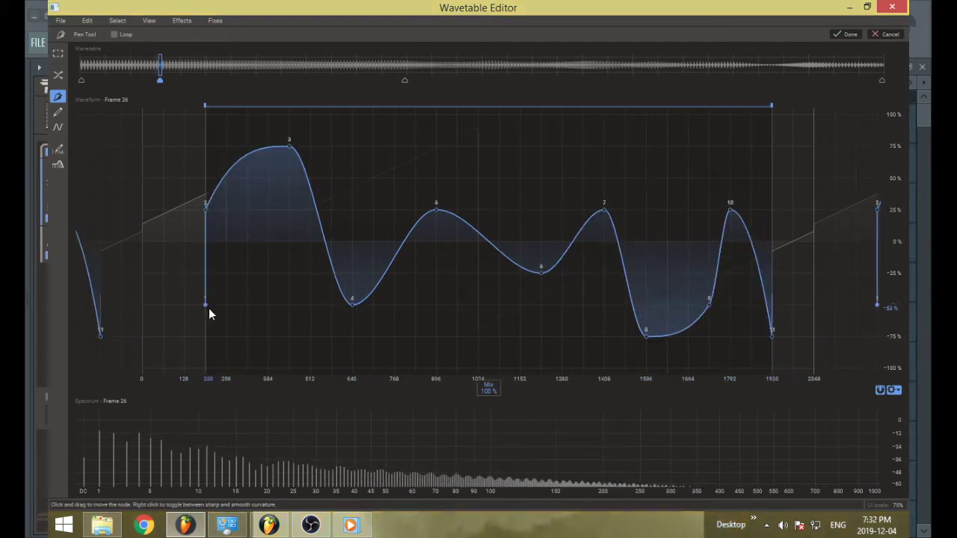
mouse_move(207, 307)
mouse_down()
mouse_move(154, 341)
mouse_move(144, 366)
mouse_up()
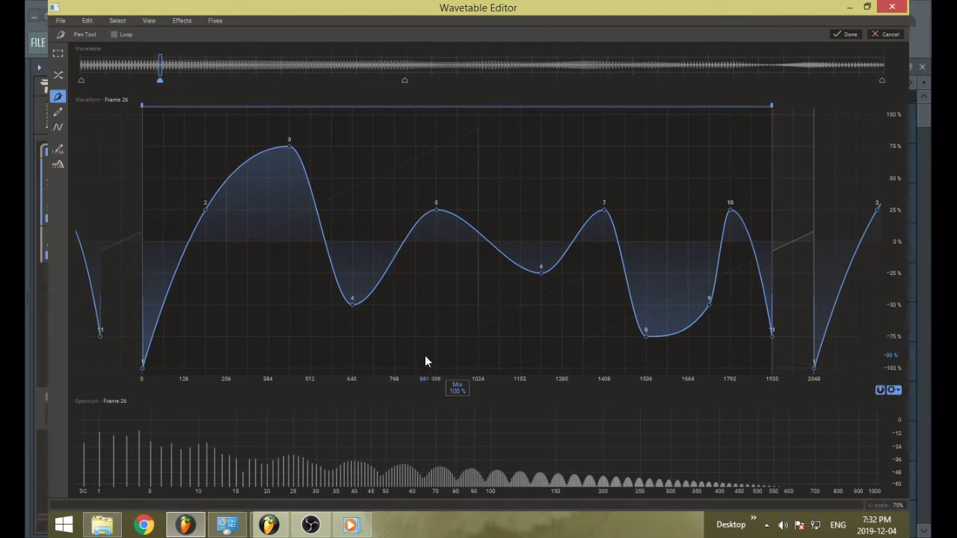
click(388, 269)
drag(388, 273, 409, 157)
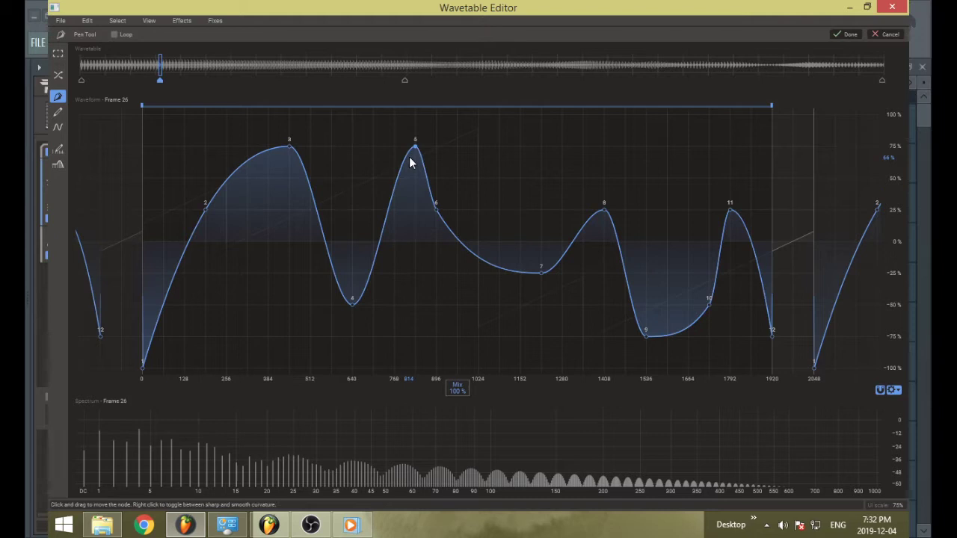
Step: Move the pen curve's keyframe to frame 1 and turn the tallest peak into a sharp node at 100%
drag(160, 80, 26, 82)
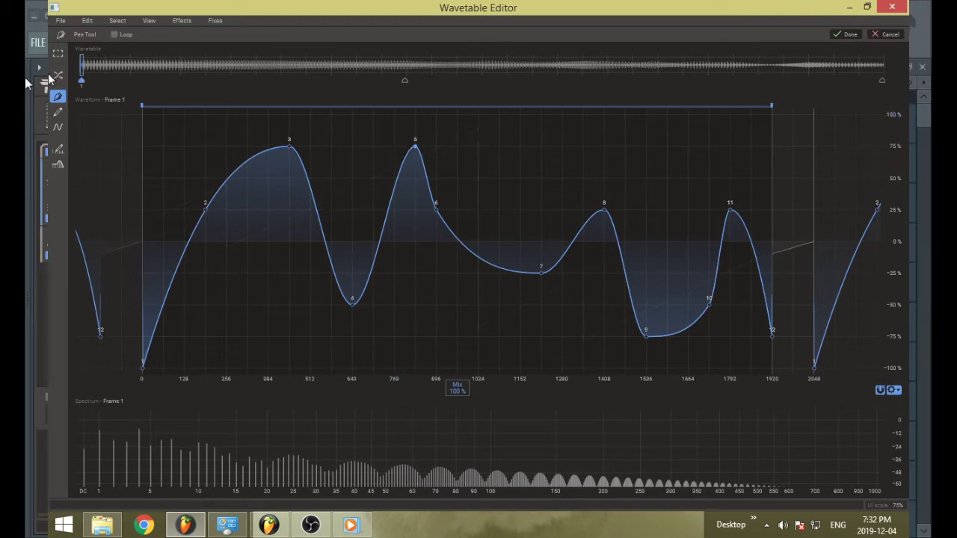
right_click(416, 147)
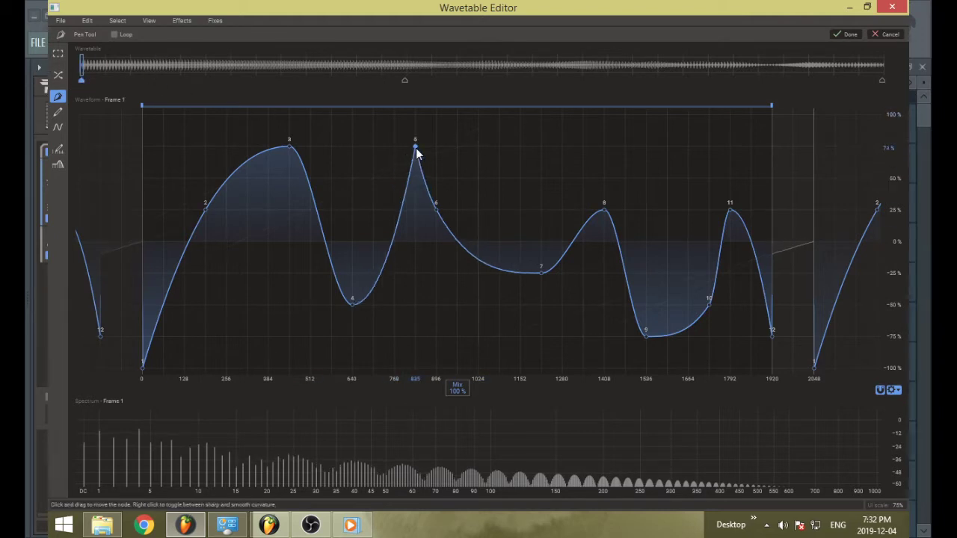
drag(417, 152, 415, 114)
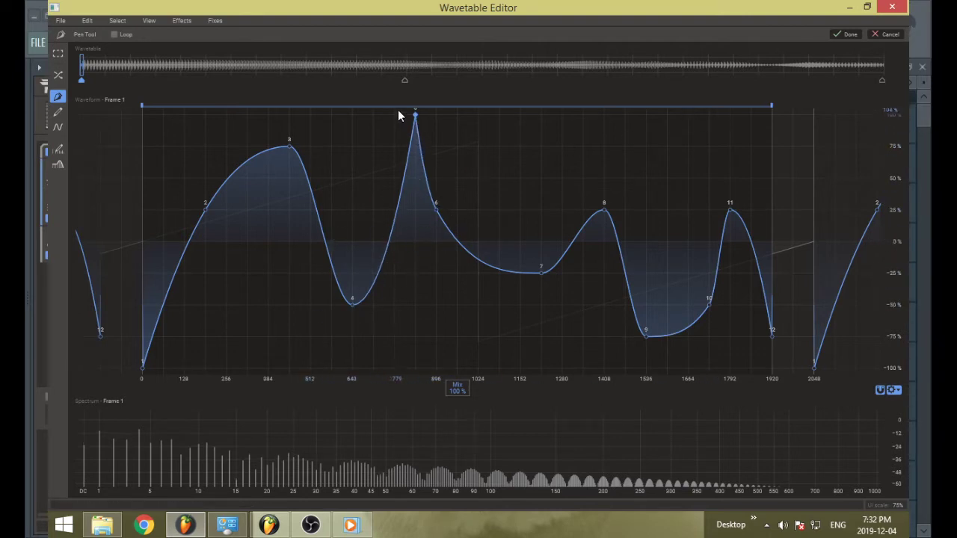
Step: Add a pen curve keyframe at frame 256 and switch the tallest peak node back to smooth curvature
click(882, 65)
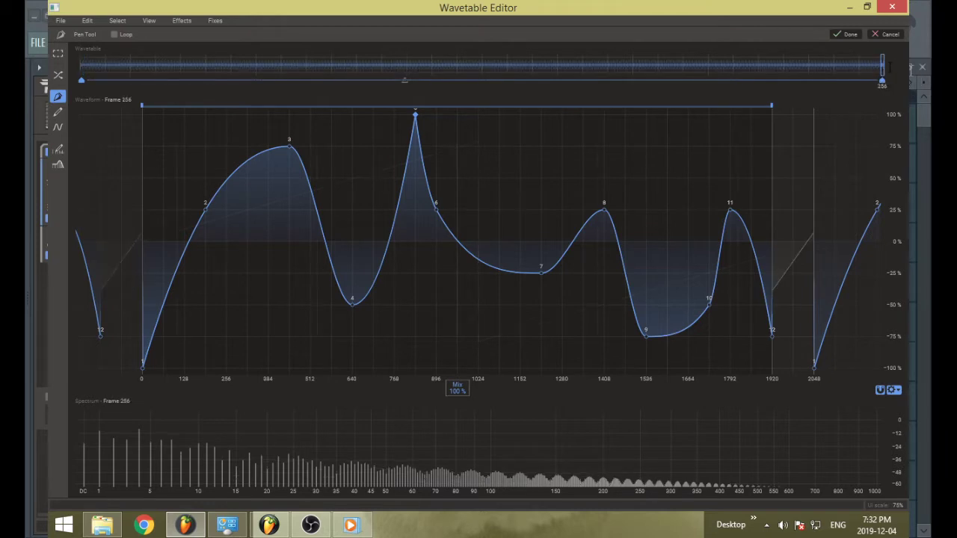
double_click(415, 116)
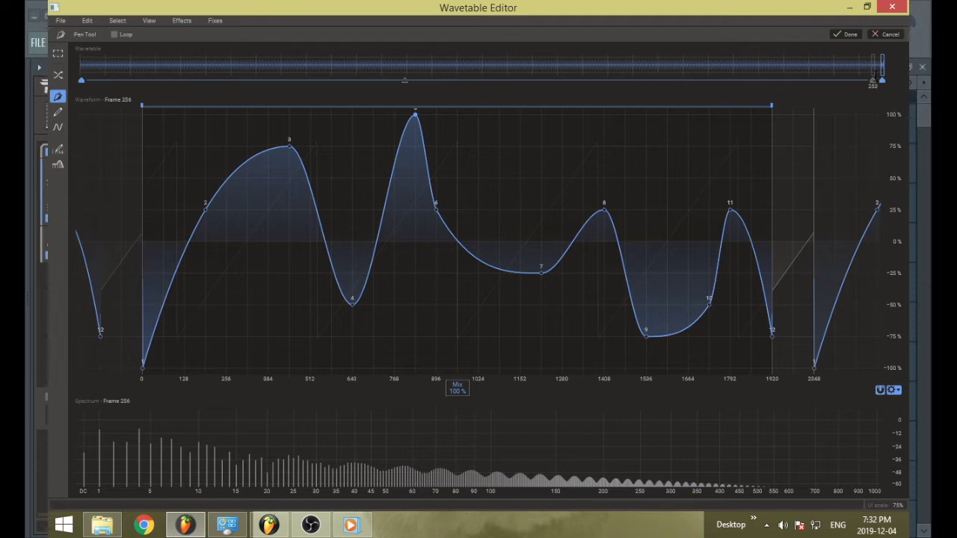
mouse_move(873, 66)
mouse_down()
mouse_move(90, 66)
mouse_move(884, 66)
mouse_up()
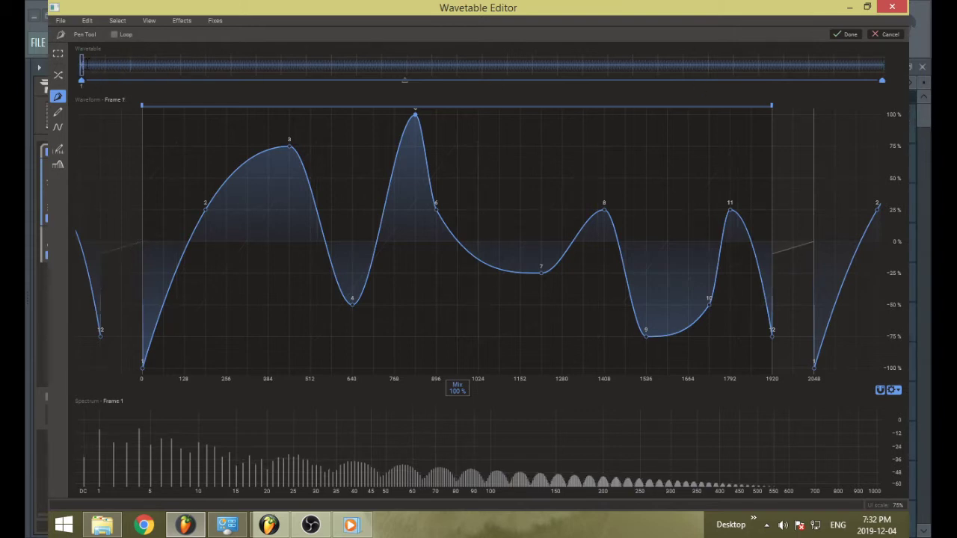
Step: Add another keyframe about midway through the wavetable and apply the pen curve
click(489, 80)
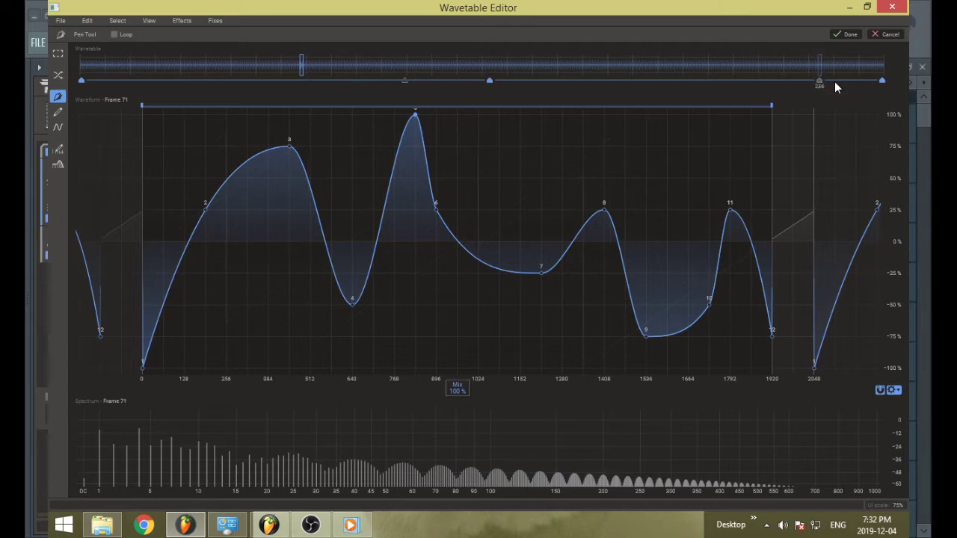
click(846, 34)
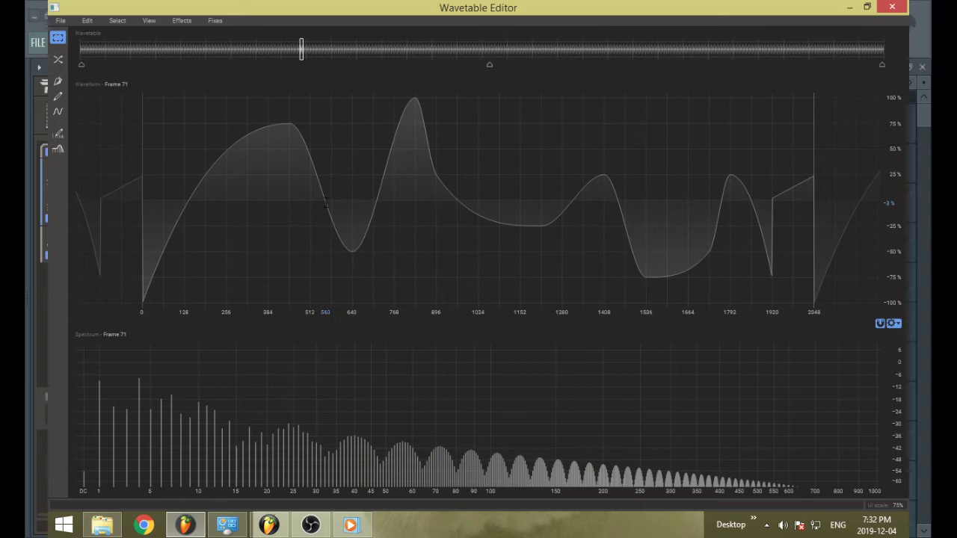
Step: Draw a freehand waveform across frame 71 with the Brush tool and move its keyframe to frame 1
click(57, 81)
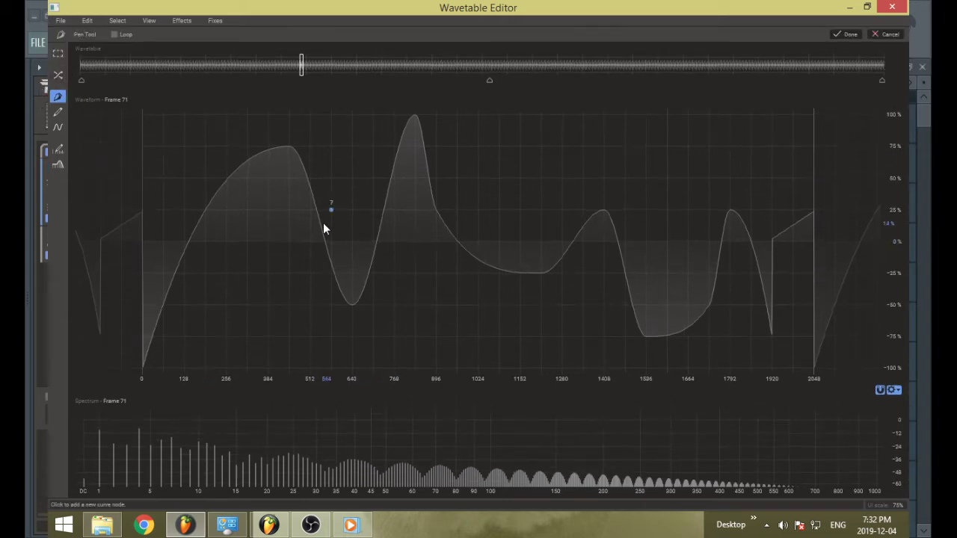
click(889, 35)
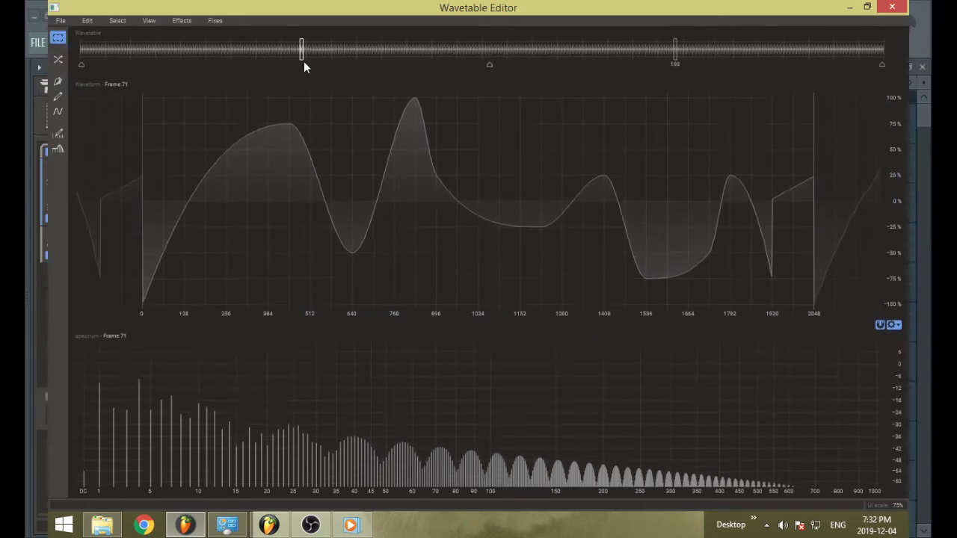
click(58, 89)
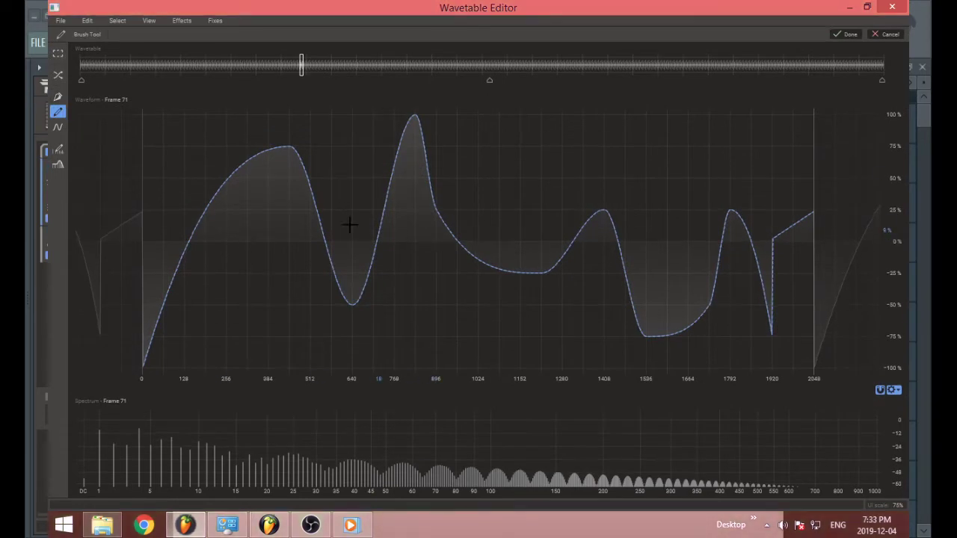
mouse_move(272, 227)
mouse_down()
mouse_move(453, 177)
mouse_move(569, 202)
mouse_move(763, 202)
mouse_move(788, 265)
mouse_move(758, 292)
mouse_move(710, 248)
mouse_move(594, 247)
mouse_move(501, 280)
mouse_move(374, 296)
mouse_move(151, 295)
mouse_move(134, 318)
mouse_move(142, 368)
mouse_move(156, 203)
mouse_move(180, 120)
mouse_move(180, 359)
mouse_move(210, 149)
mouse_move(211, 300)
mouse_move(217, 291)
mouse_move(247, 303)
mouse_move(270, 294)
mouse_move(292, 242)
mouse_move(321, 225)
mouse_move(492, 278)
mouse_move(687, 261)
mouse_move(803, 278)
mouse_move(927, 240)
mouse_up()
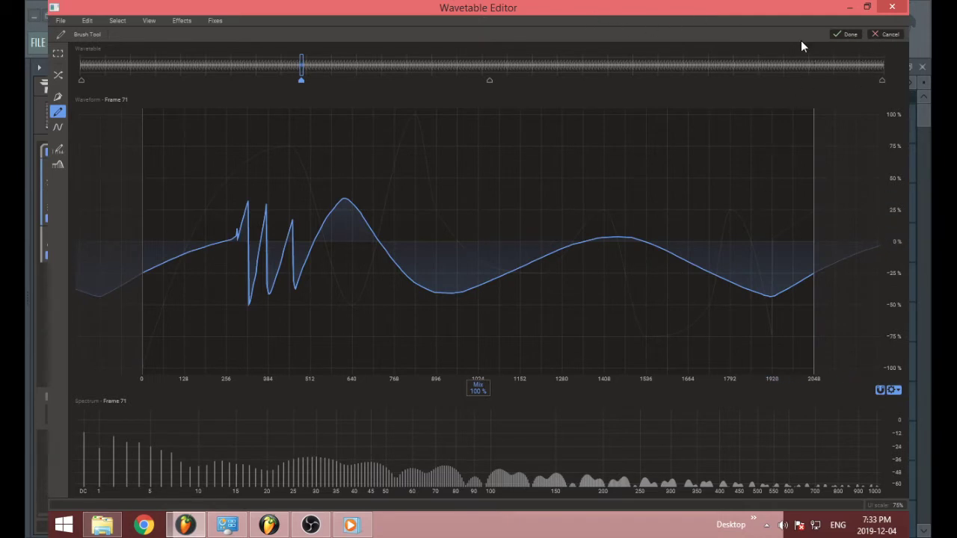
click(273, 66)
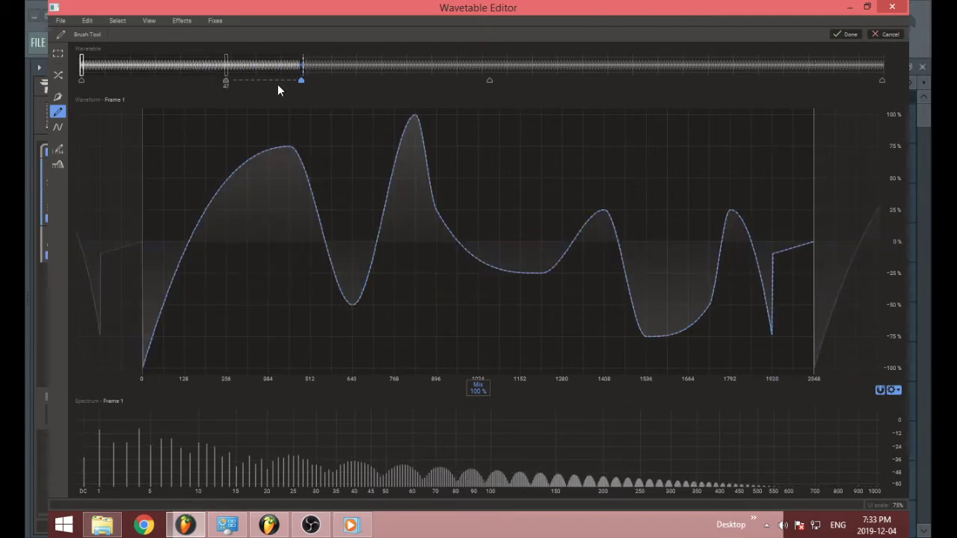
drag(301, 80, 84, 74)
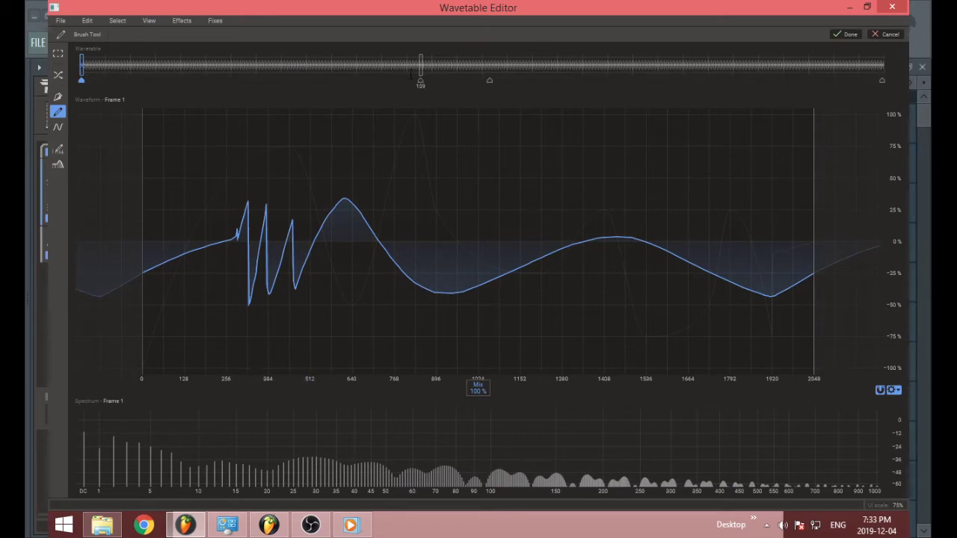
Step: Brush a jagged waveform with a smooth second half on frame 128 and link it with the frame 1 keyframe
click(480, 79)
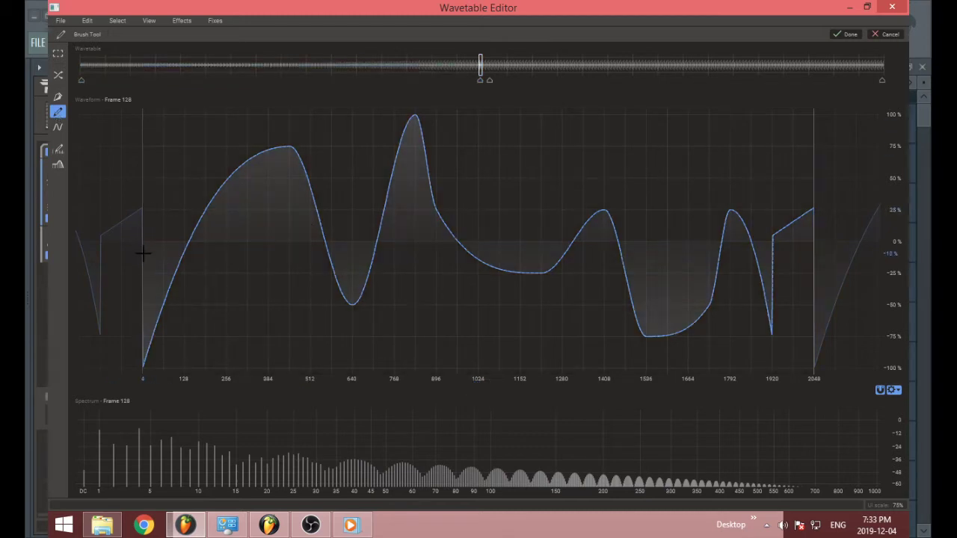
mouse_move(143, 241)
mouse_down()
mouse_move(164, 175)
mouse_move(170, 276)
mouse_move(188, 132)
mouse_move(226, 199)
mouse_move(258, 112)
mouse_move(290, 102)
mouse_move(309, 291)
mouse_move(357, 179)
mouse_move(355, 197)
mouse_move(388, 184)
mouse_move(483, 298)
mouse_move(551, 318)
mouse_move(665, 309)
mouse_move(769, 254)
mouse_move(823, 211)
mouse_up()
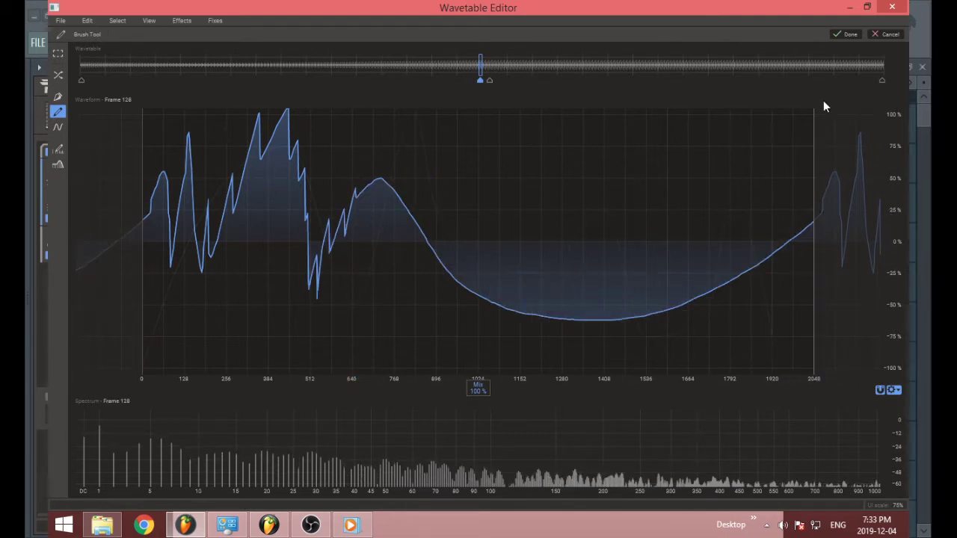
click(83, 80)
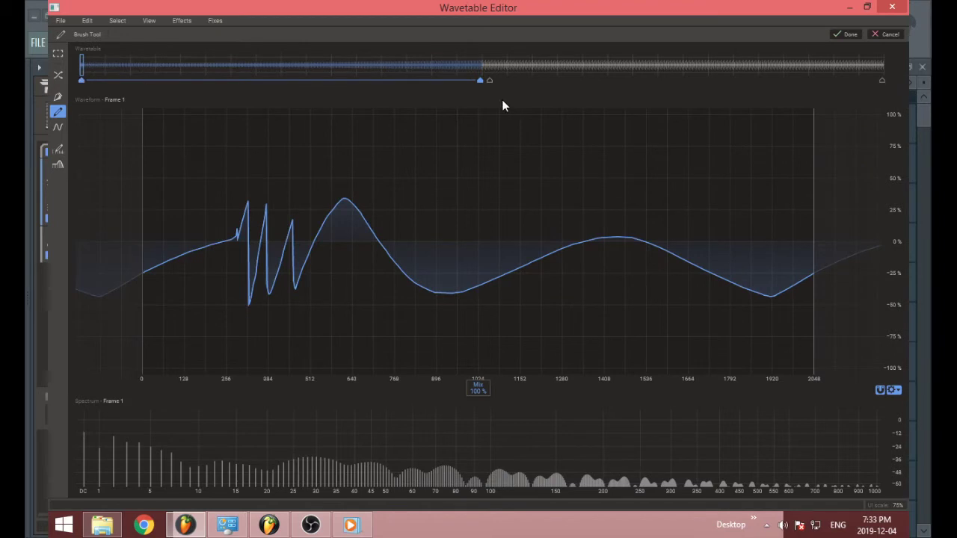
Step: Add a brush keyframe at frame 256, draw a jagged waveform ending in a smooth wave on it, and apply the brush edits
click(883, 81)
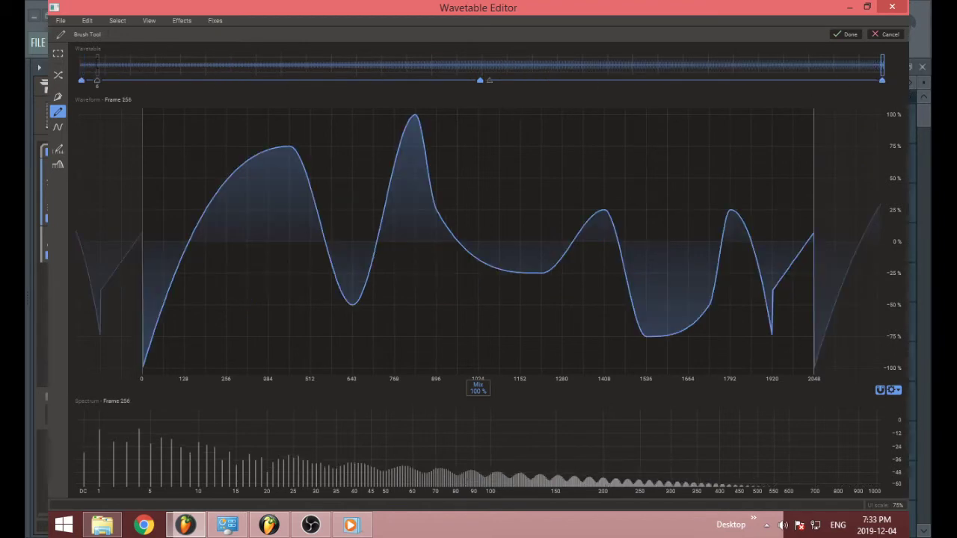
drag(81, 80, 908, 80)
mouse_move(143, 317)
mouse_down()
mouse_move(173, 171)
mouse_move(197, 186)
mouse_move(206, 301)
mouse_move(278, 309)
mouse_move(300, 328)
mouse_move(335, 275)
mouse_move(347, 295)
mouse_move(387, 216)
mouse_move(386, 276)
mouse_move(404, 296)
mouse_move(433, 262)
mouse_move(445, 272)
mouse_move(456, 227)
mouse_move(482, 190)
mouse_move(483, 214)
mouse_move(506, 171)
mouse_move(595, 216)
mouse_move(668, 307)
mouse_move(828, 188)
mouse_up()
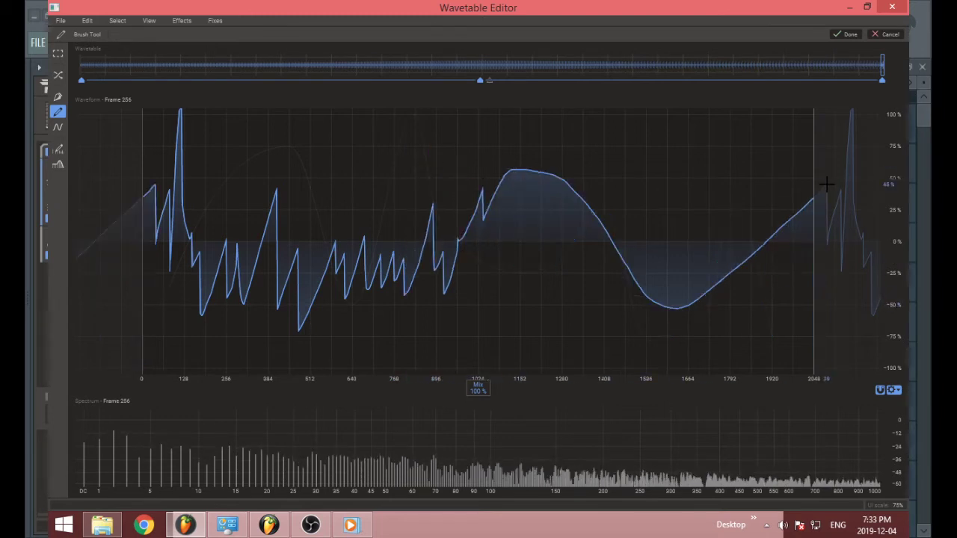
mouse_move(883, 66)
mouse_down()
mouse_move(26, 72)
mouse_move(907, 112)
mouse_move(62, 136)
mouse_move(773, 190)
mouse_move(549, 165)
mouse_move(150, 154)
mouse_move(922, 219)
mouse_move(222, 171)
mouse_move(109, 154)
mouse_move(479, 160)
mouse_move(343, 185)
mouse_move(460, 192)
mouse_move(486, 175)
mouse_move(269, 128)
mouse_move(909, 201)
mouse_up()
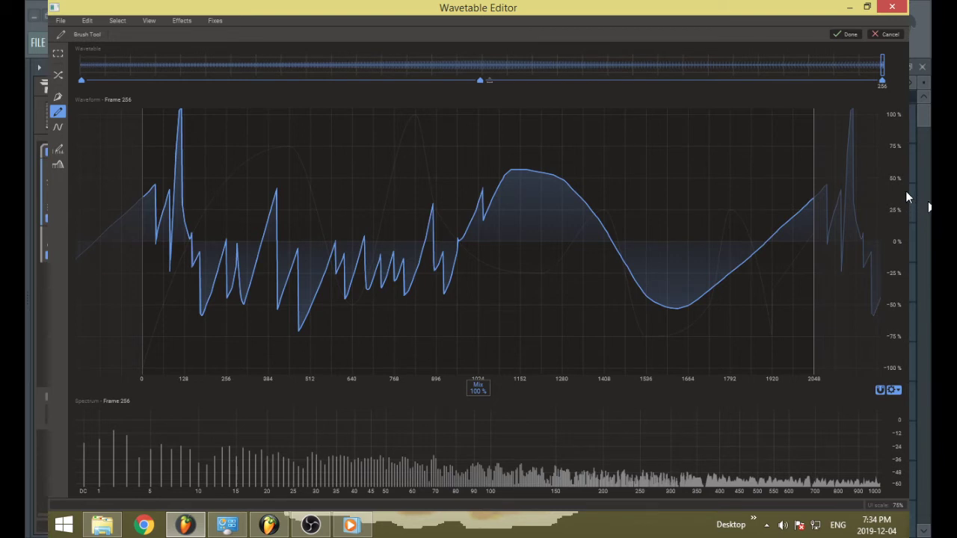
click(849, 35)
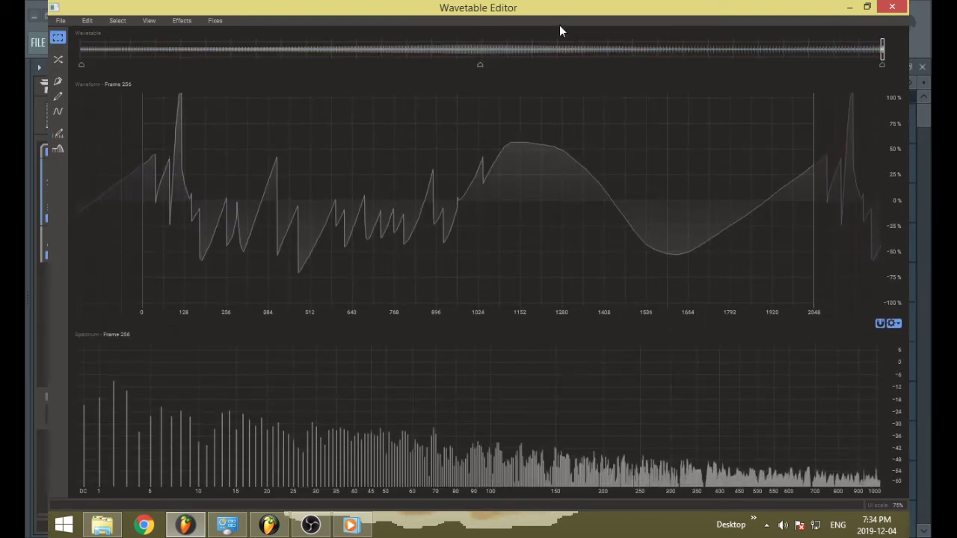
Step: Uncover the synth behind the editor window, lower the wavetable oscillator to -24 semitones and audition the sound
drag(261, 14, 630, 146)
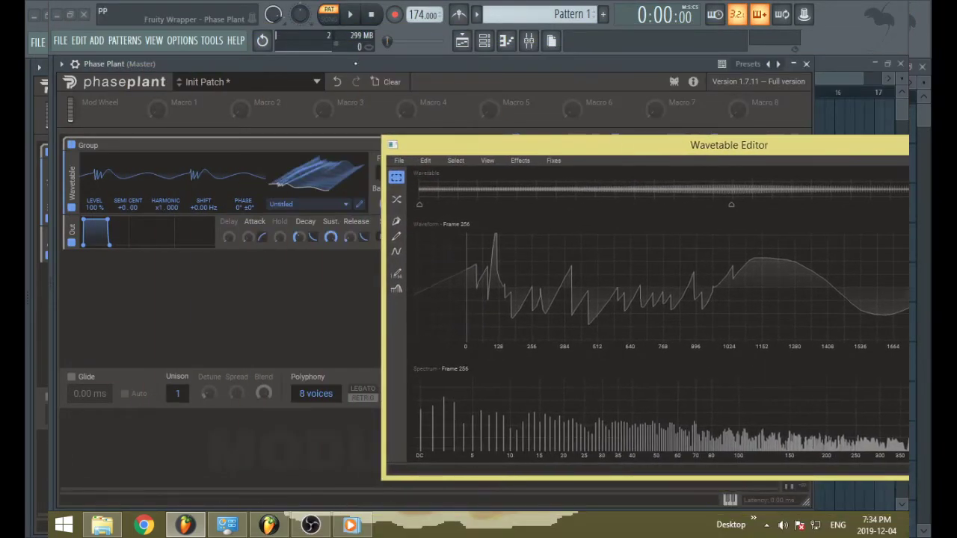
click(326, 164)
key(v)
mouse_move(326, 164)
mouse_down()
mouse_move(326, 134)
mouse_move(326, 164)
mouse_up()
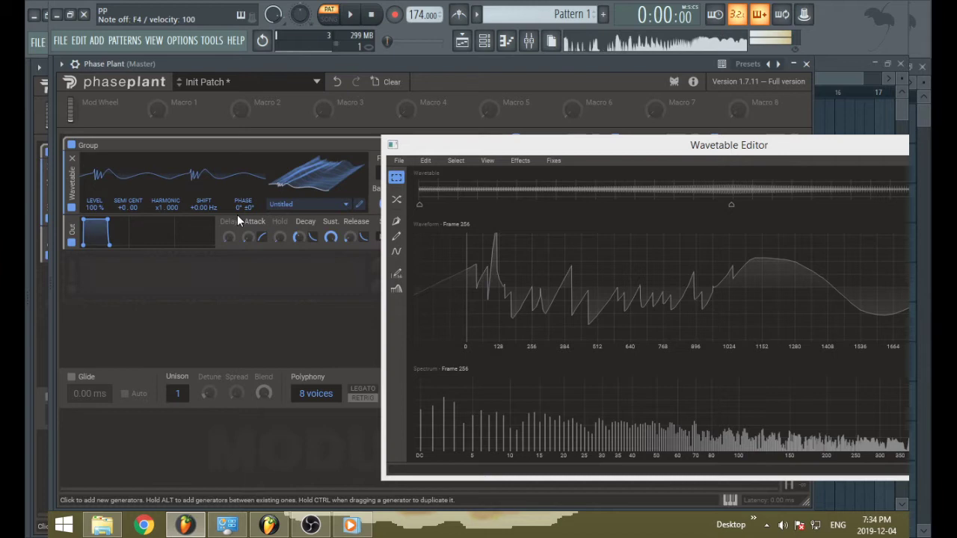
drag(122, 210, 122, 258)
key(v)
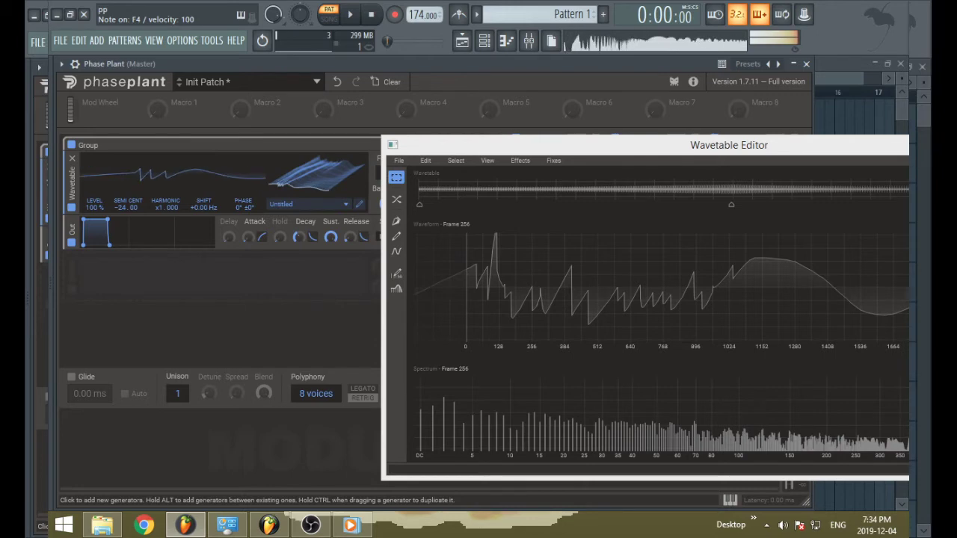
Step: Maximize the wavetable editor and lower the 14th harmonic of frame 256 to about -43 dB with the Harmonic Edit Tool
drag(530, 145, 256, 47)
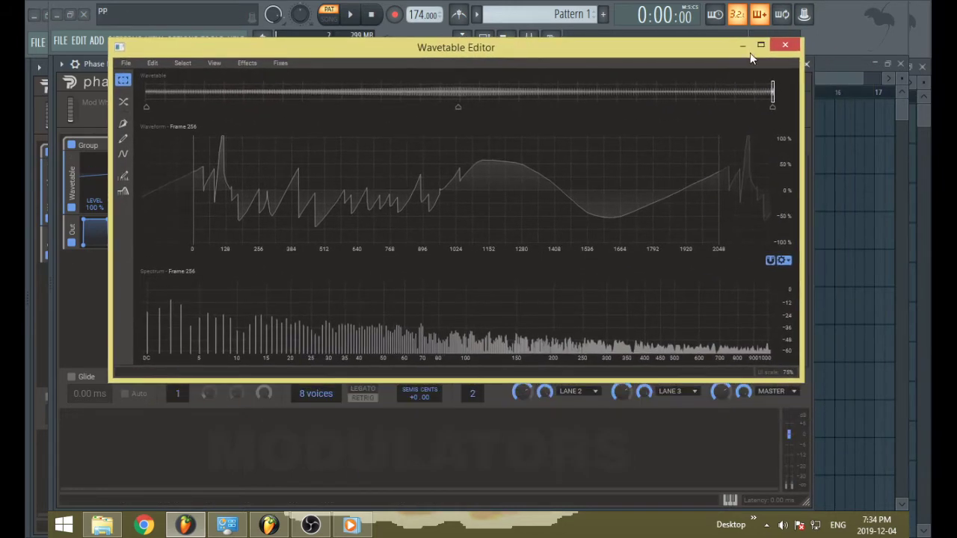
click(760, 45)
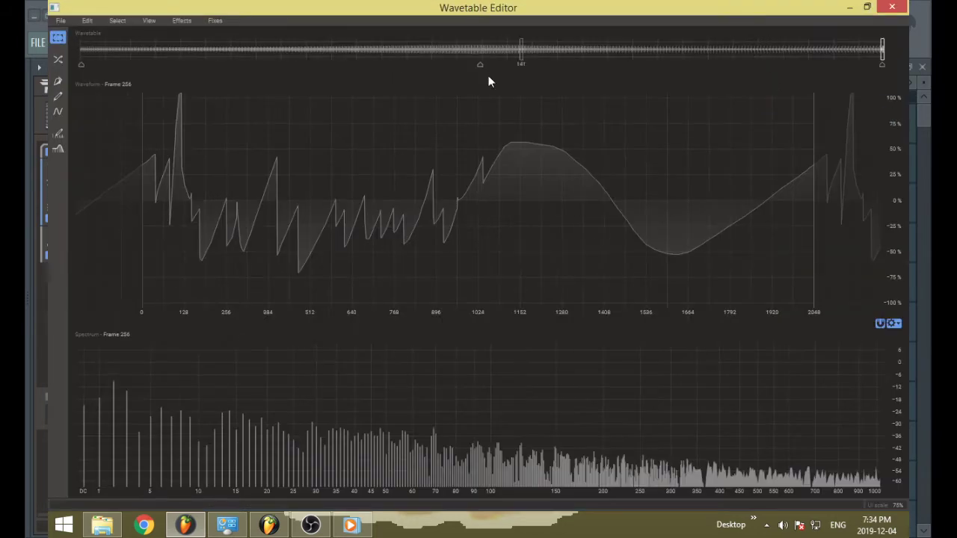
click(58, 136)
scroll(166, 444, up, 2)
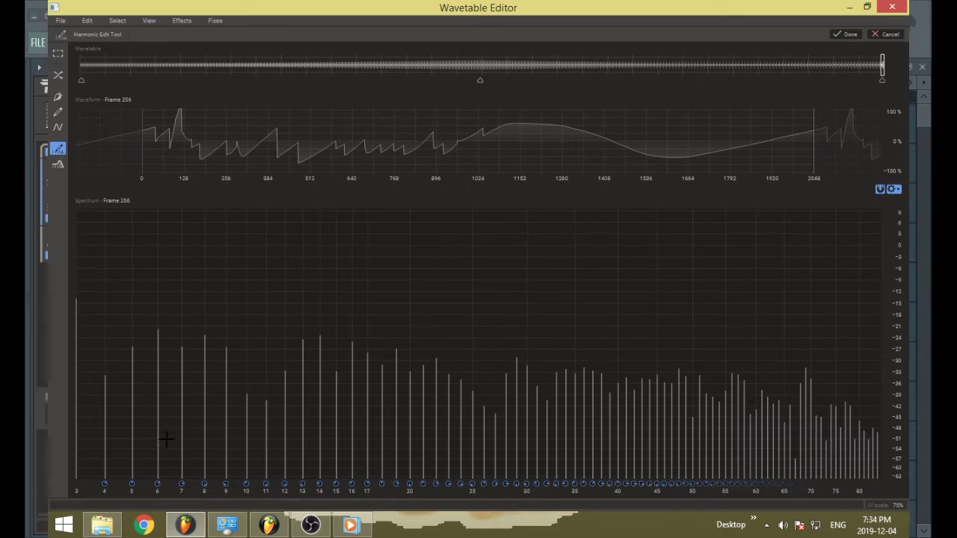
click(320, 410)
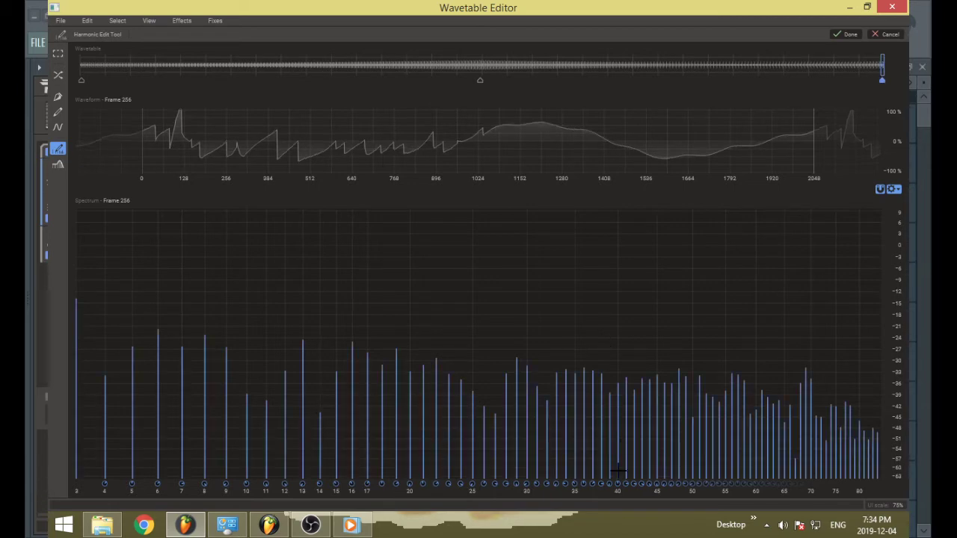
Step: Reshape the levels of harmonics 35 to 41 on frame 256 with the Harmonic Edit Tool
scroll(625, 489, up, 3)
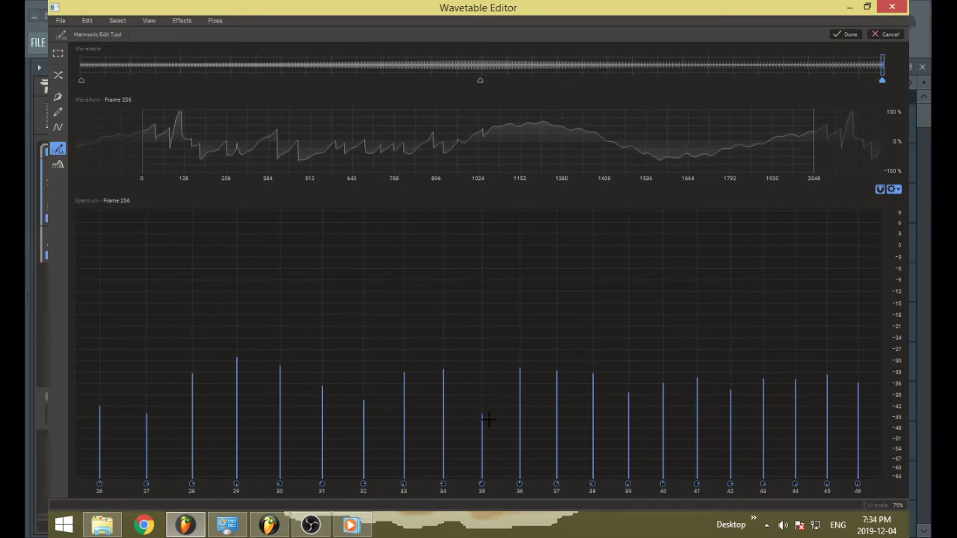
mouse_move(487, 419)
mouse_down()
mouse_move(568, 400)
mouse_move(629, 370)
mouse_move(686, 412)
mouse_up()
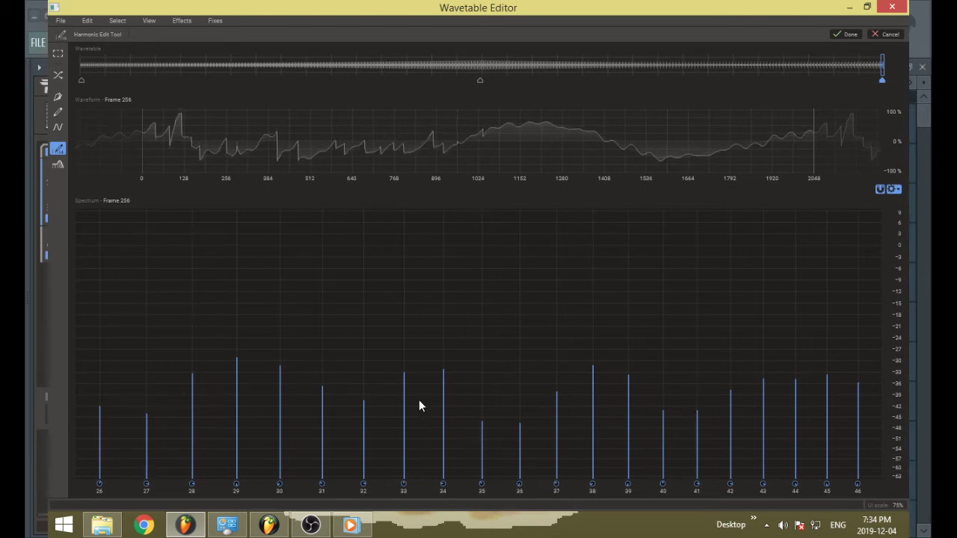
scroll(430, 366, down, 10)
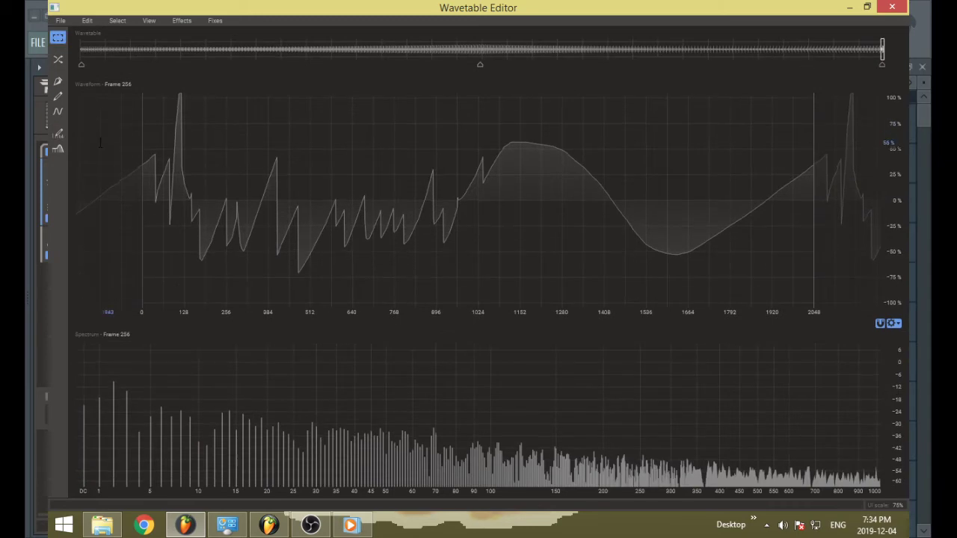
Step: Low-pass frame 256 with the Filter Tool using a 10.560 cutoff, Q of 0.537 and 192.00 dB/oct slope
click(58, 161)
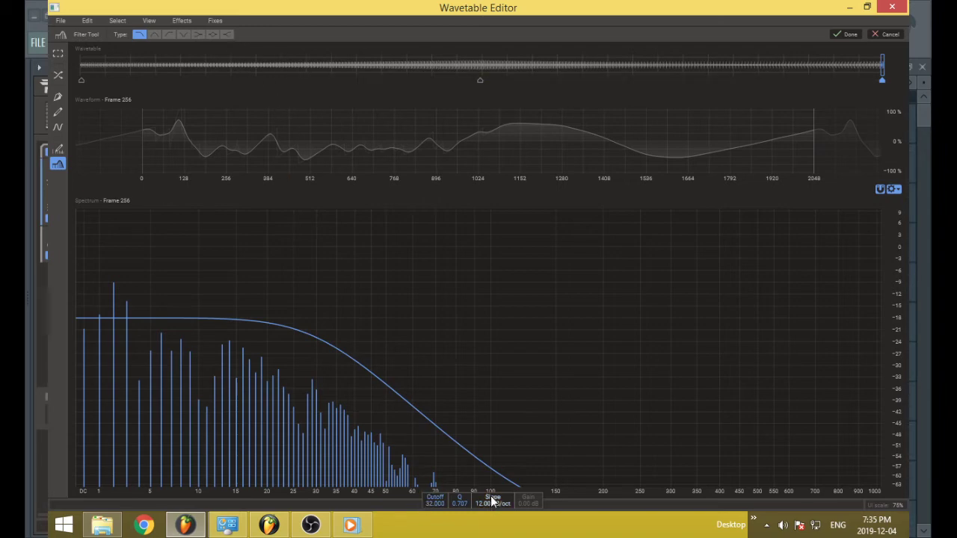
drag(491, 500, 491, 456)
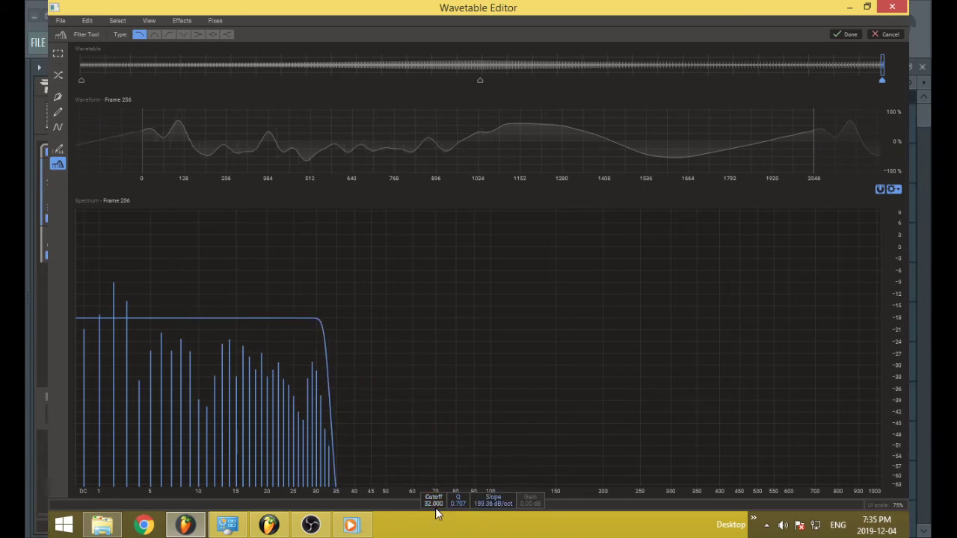
mouse_move(435, 501)
mouse_down()
mouse_move(434, 449)
mouse_move(435, 509)
mouse_up()
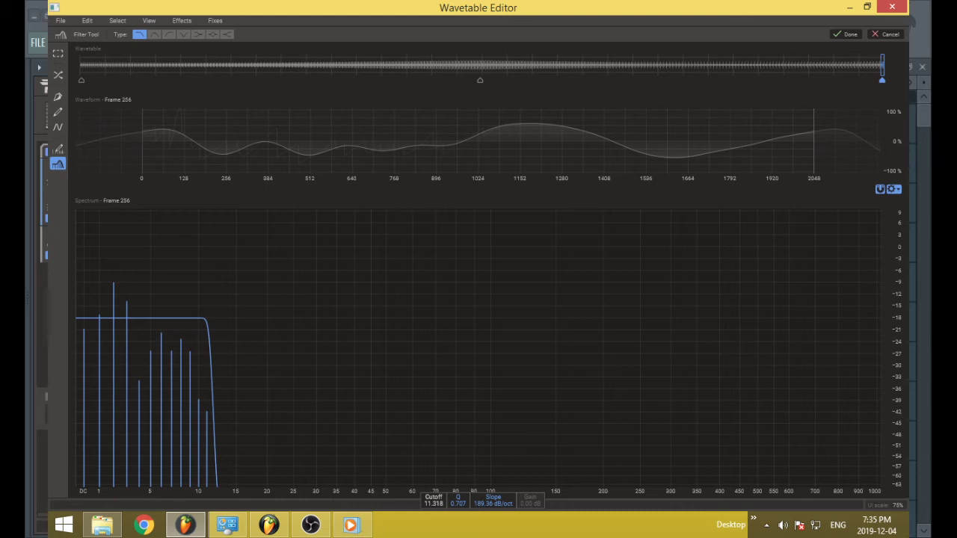
drag(435, 509, 435, 507)
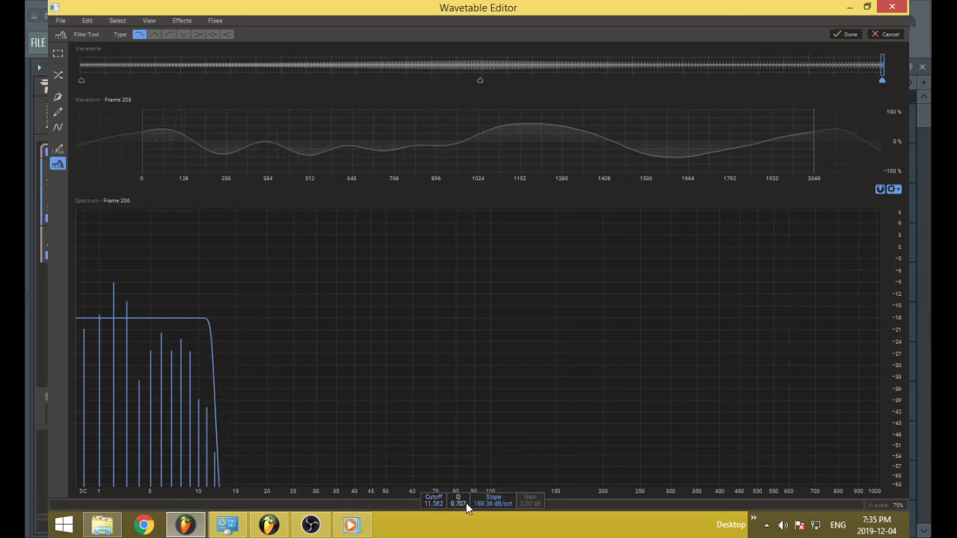
drag(492, 501, 492, 493)
drag(433, 503, 457, 507)
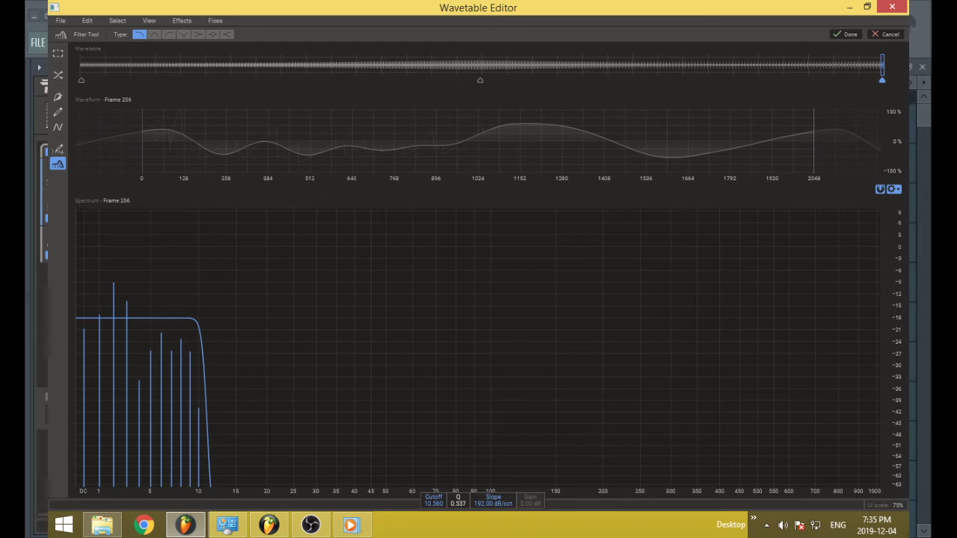
Step: Try the band-pass filter type on frame 256 with a cutoff of 1.741, and cancel the filter edits
click(154, 35)
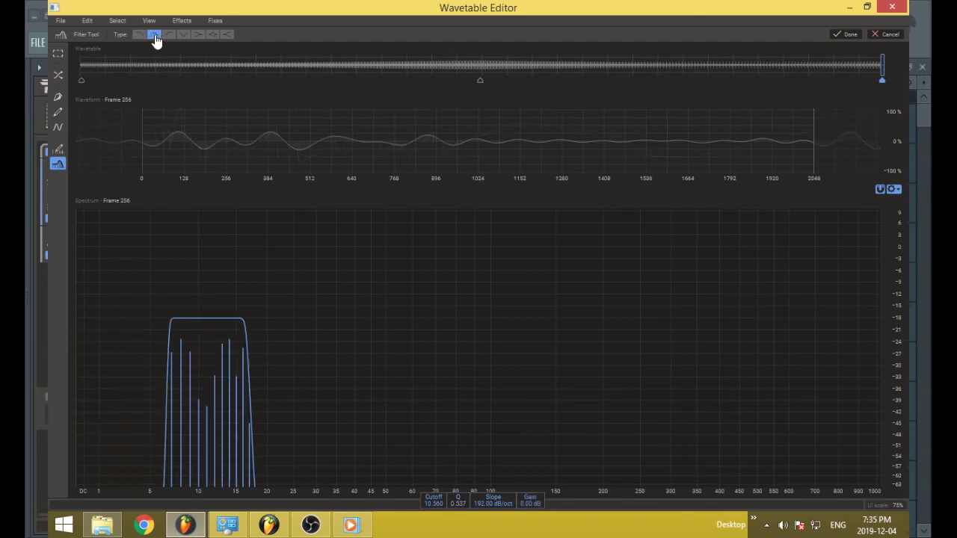
mouse_move(438, 504)
mouse_down()
mouse_move(438, 452)
mouse_move(438, 501)
mouse_up()
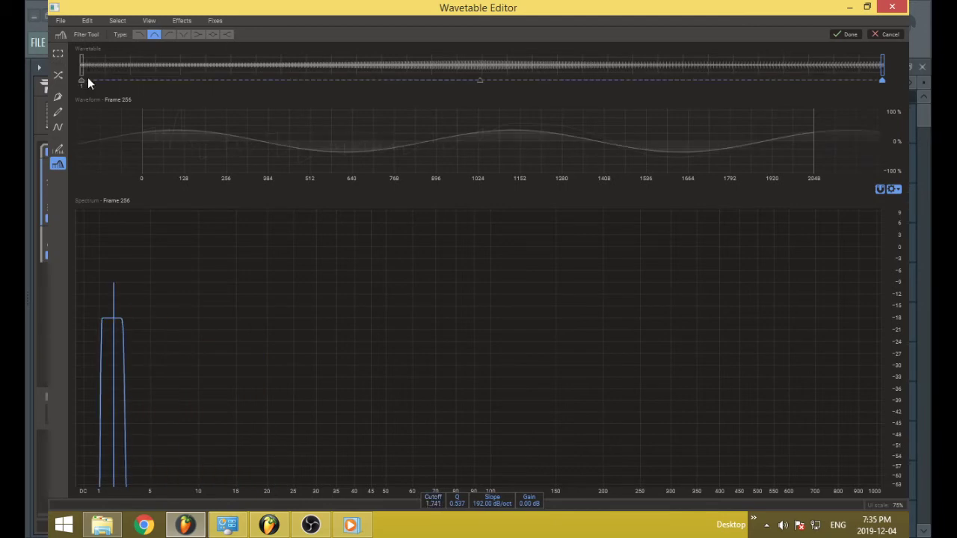
click(886, 35)
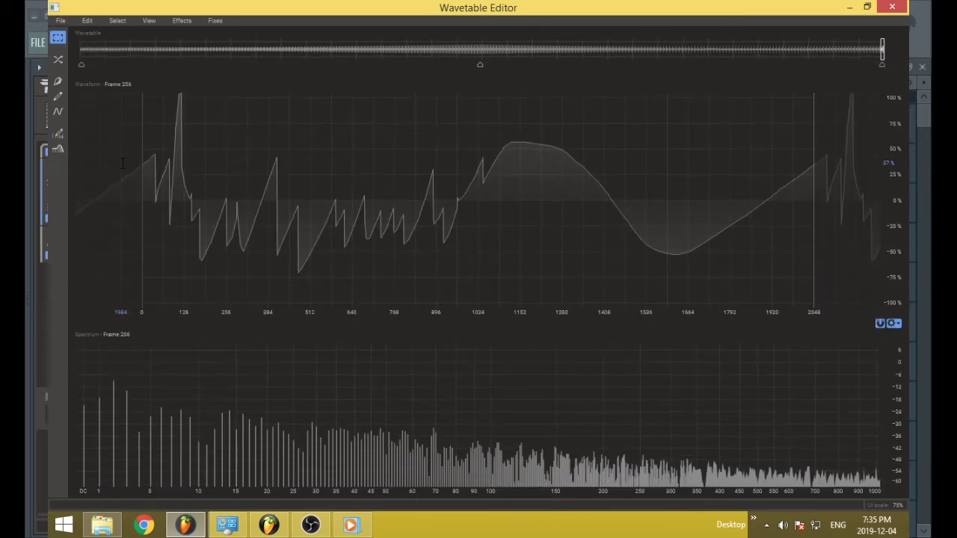
Step: Add band-pass filter keyframes at frames 1 and 128, and set frame 1 to cutoff 4.811 and slope 32.11 dB/oct
click(54, 152)
click(82, 80)
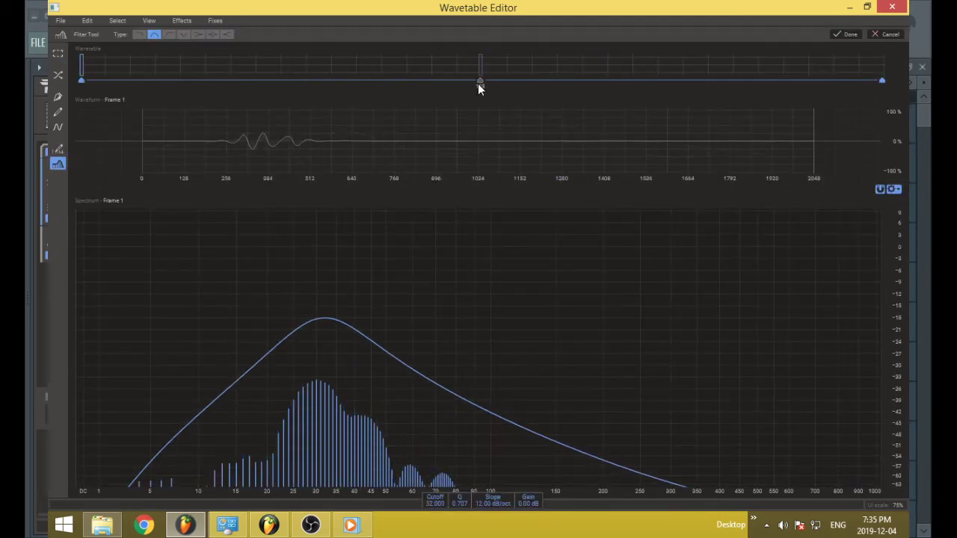
click(480, 81)
click(83, 67)
drag(486, 504, 436, 532)
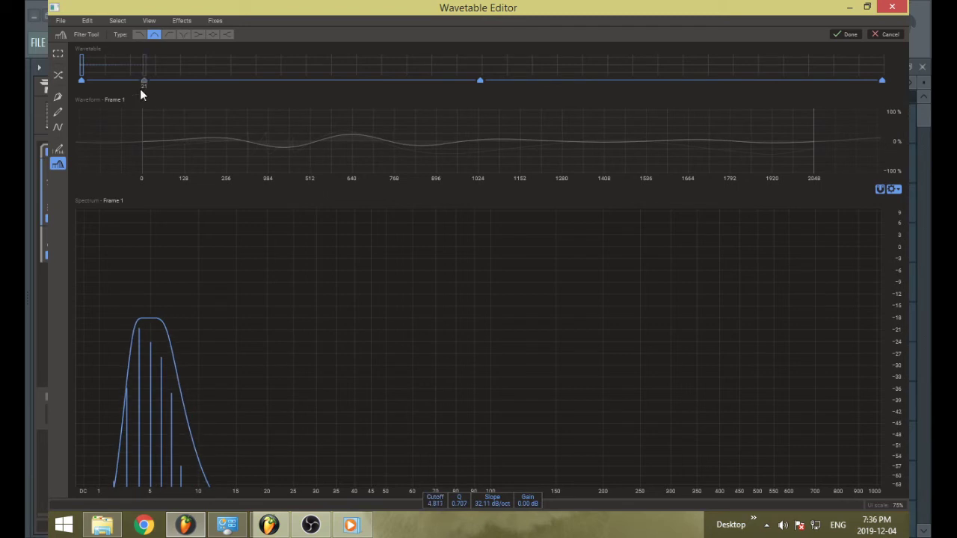
Step: Adjust the band-pass cutoff and slope at the frame 128 keyframe and scrub through the frames to frame 256
click(480, 81)
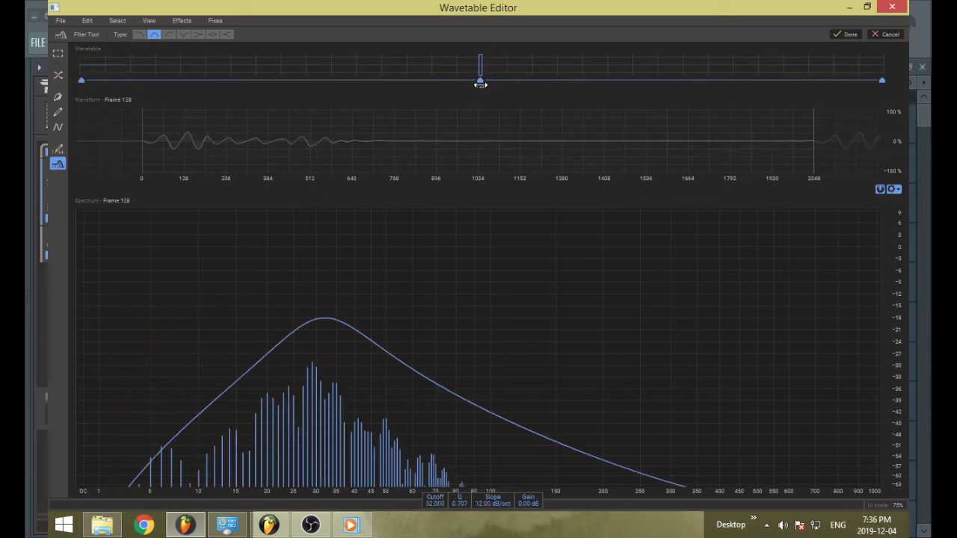
mouse_move(436, 503)
mouse_down()
mouse_move(436, 475)
mouse_move(436, 492)
mouse_up()
drag(492, 503, 492, 471)
click(81, 67)
mouse_move(81, 66)
mouse_down()
mouse_move(481, 66)
mouse_move(272, 65)
mouse_up()
mouse_move(224, 84)
mouse_down()
mouse_move(81, 66)
mouse_move(480, 66)
mouse_move(82, 66)
mouse_move(449, 66)
mouse_move(477, 85)
mouse_move(908, 88)
mouse_up()
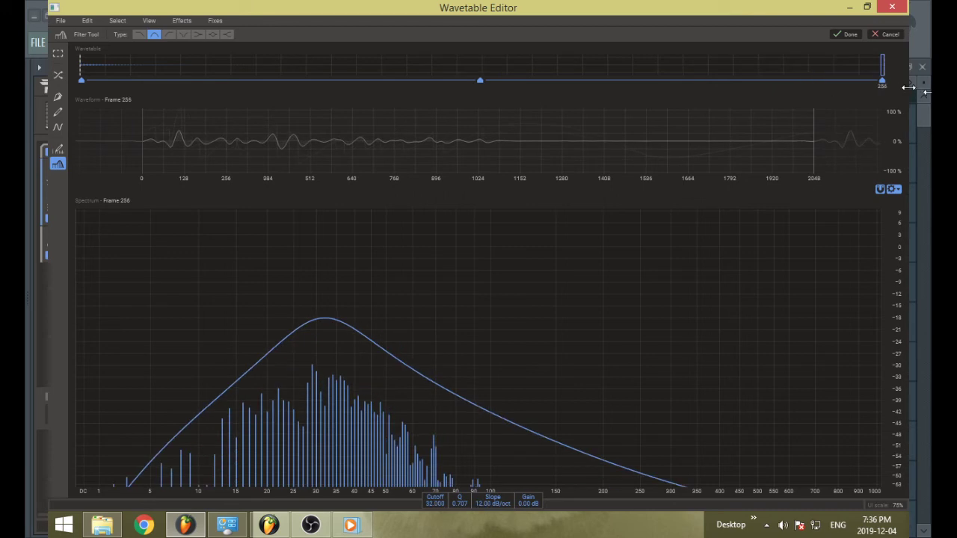
Step: Try a filter with cutoff 143.706, Q 0.972, slope 13.98 dB/oct and gain 2.00 dB on frame 256, and cancel it
drag(436, 503, 435, 453)
drag(495, 506, 530, 486)
mouse_move(462, 502)
mouse_down()
mouse_move(462, 490)
mouse_move(469, 507)
mouse_up()
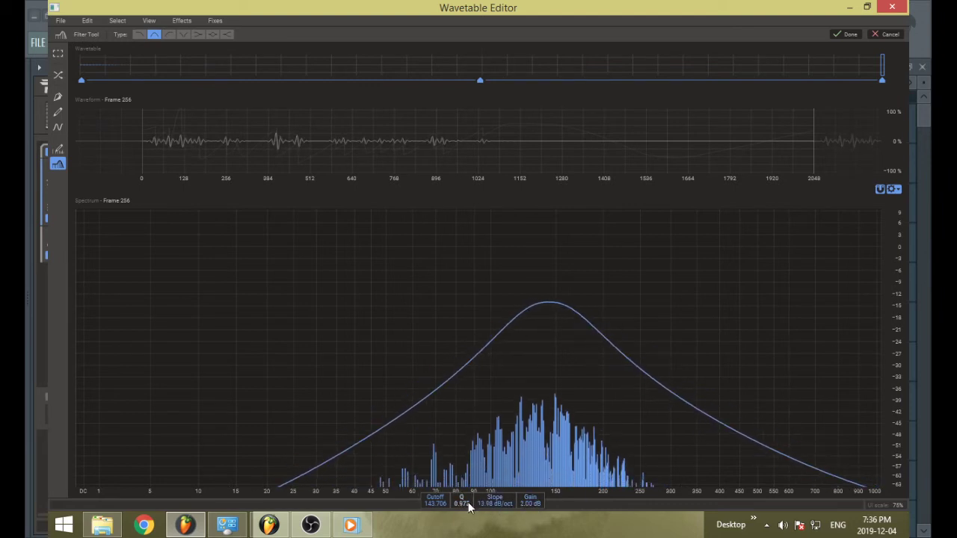
mouse_move(884, 68)
mouse_down()
mouse_move(319, 101)
mouse_move(48, 89)
mouse_move(908, 83)
mouse_up()
click(890, 35)
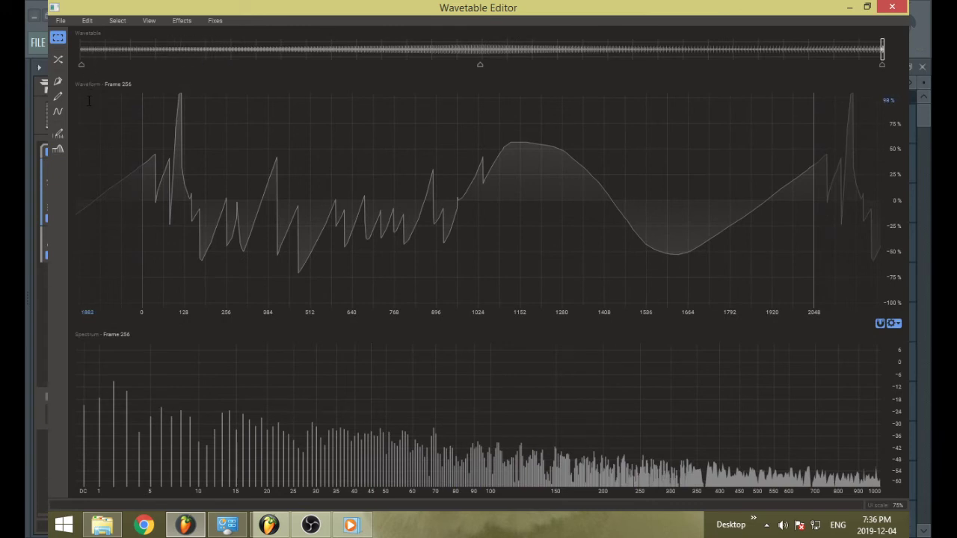
click(59, 148)
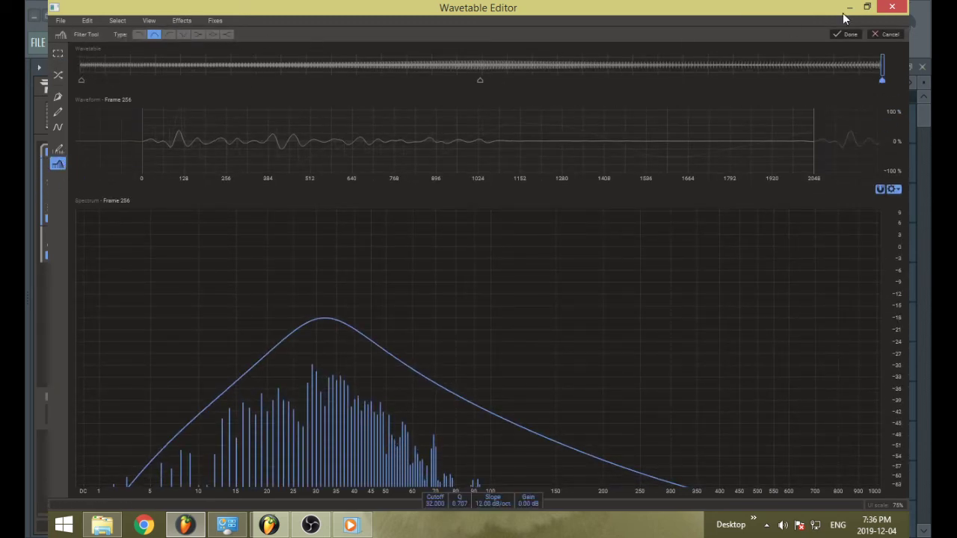
click(889, 34)
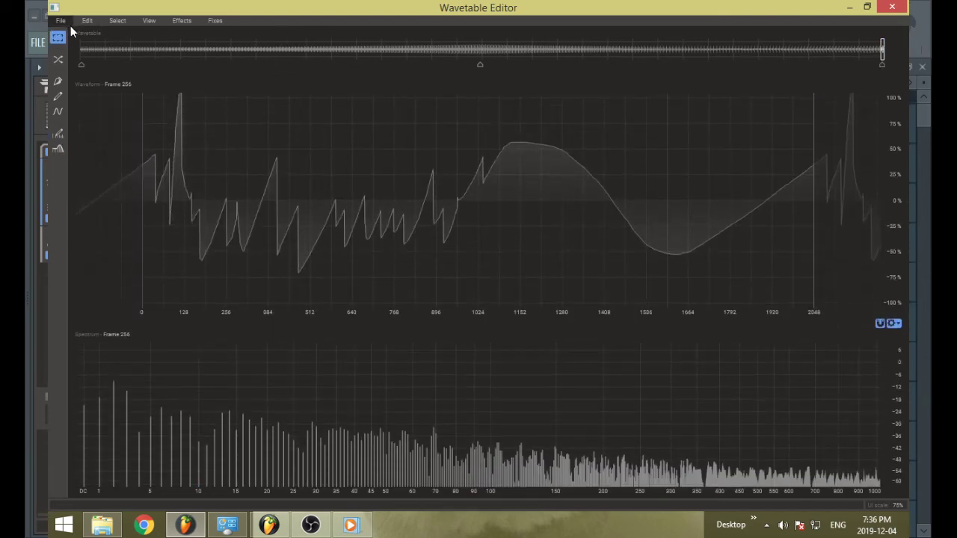
Step: Apply a linear morph between the frame 1 and frame 256 keyframes
click(58, 60)
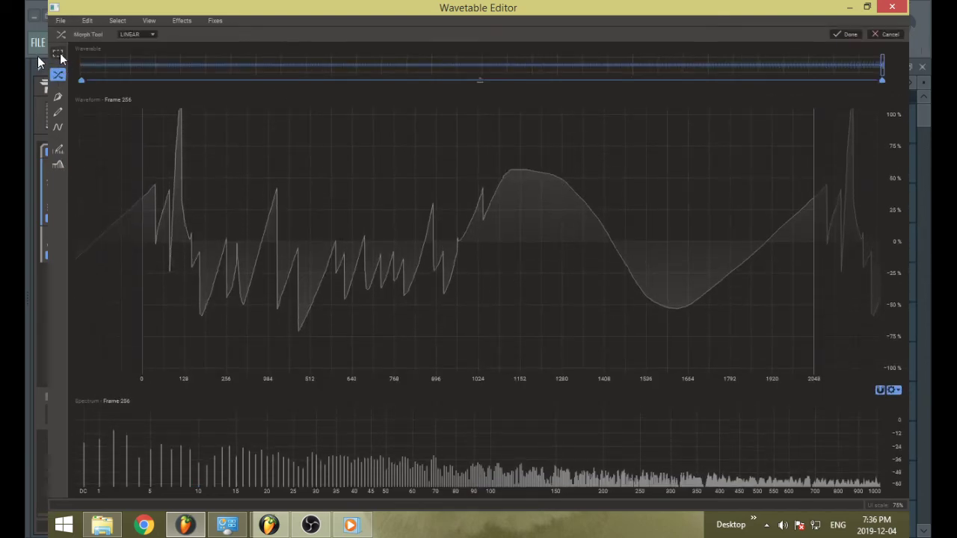
click(58, 55)
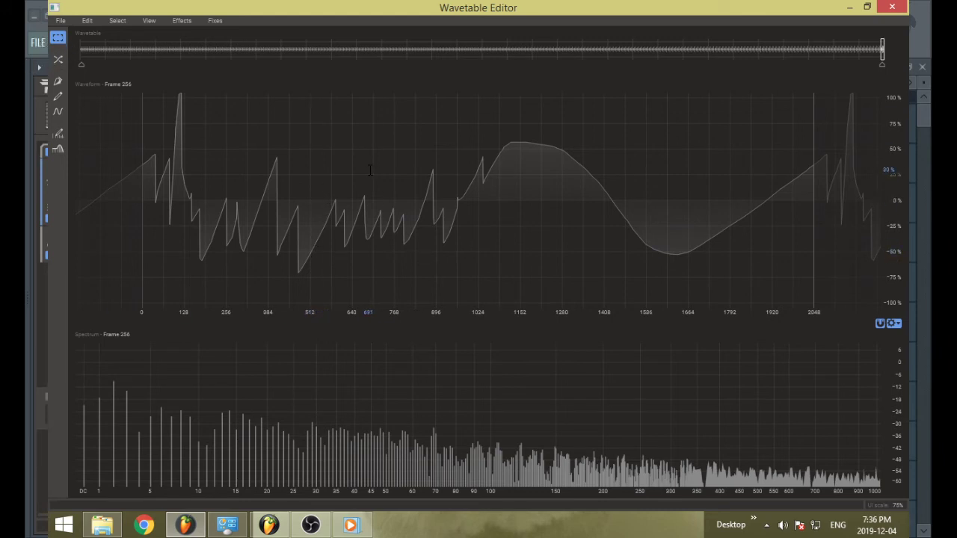
Step: Copy the frame 256 waveform from about sample 704 to 1216 and paste it over samples 1408 to 1792
mouse_move(371, 171)
mouse_down()
mouse_move(541, 187)
mouse_move(519, 198)
mouse_move(561, 216)
mouse_move(501, 213)
mouse_move(561, 213)
mouse_move(541, 213)
mouse_up()
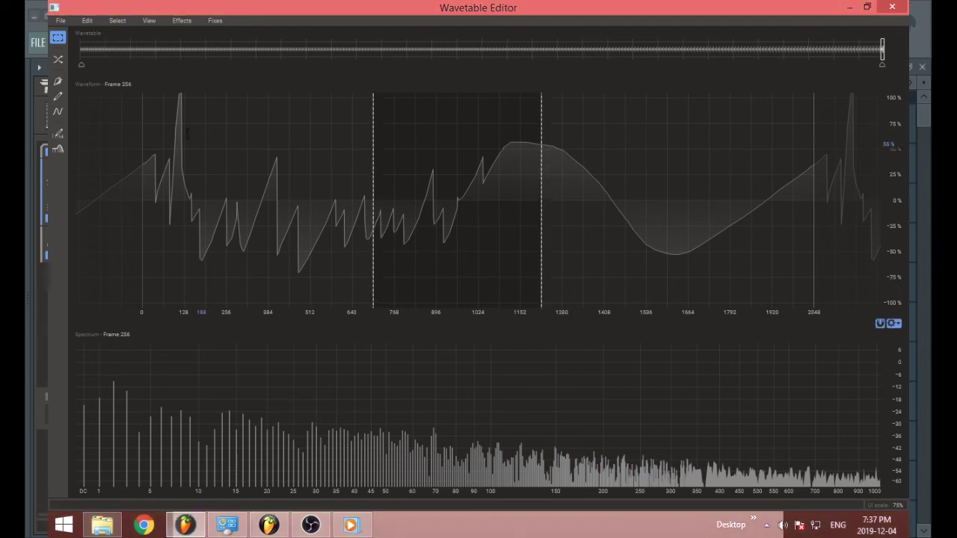
click(88, 21)
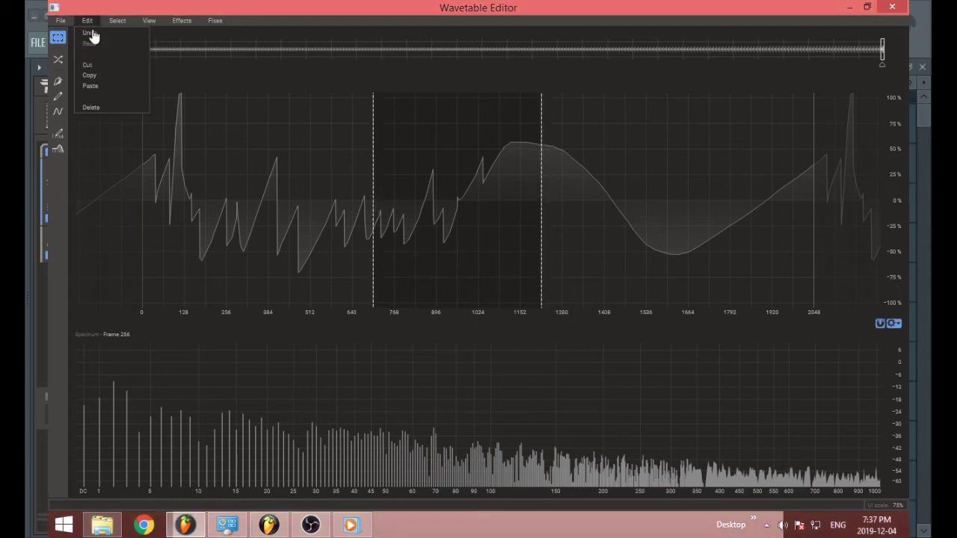
click(103, 84)
click(667, 209)
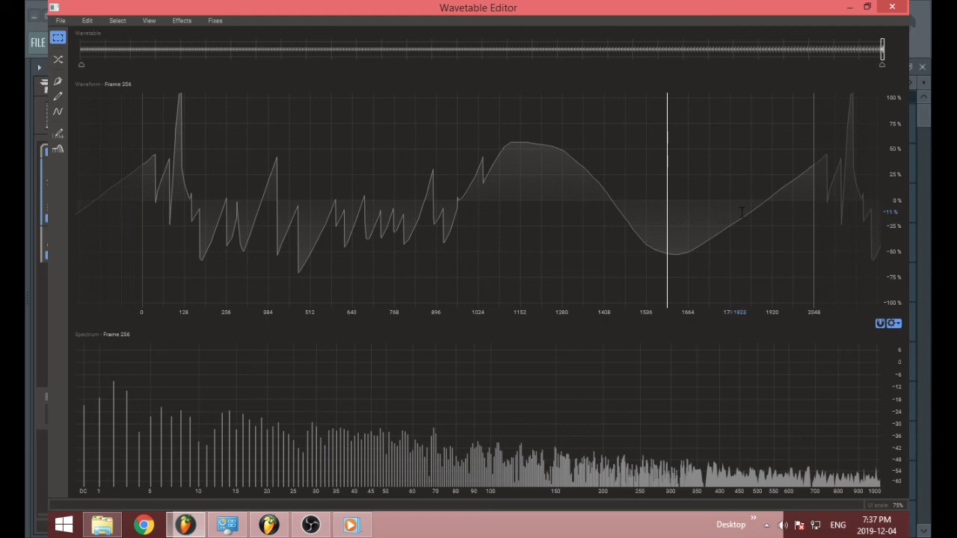
drag(729, 213, 604, 247)
click(88, 21)
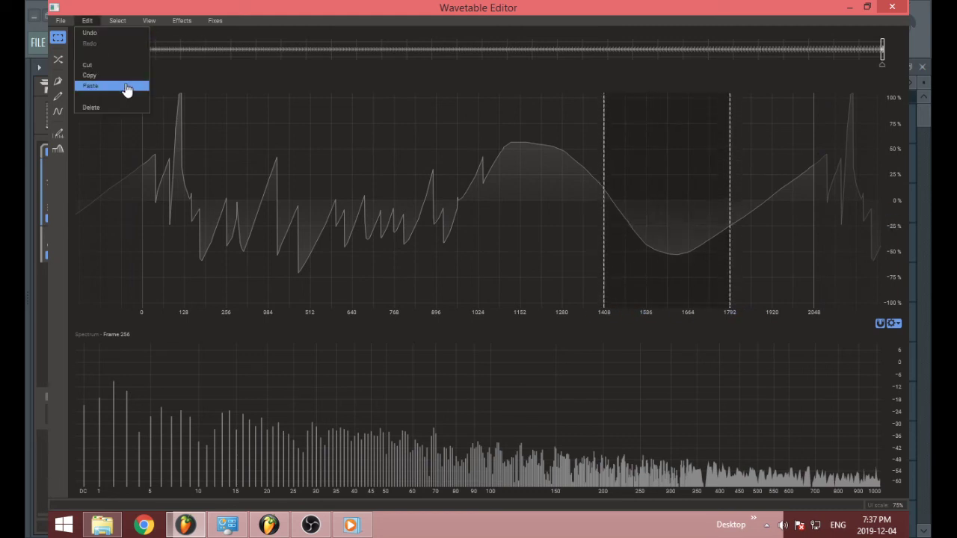
click(125, 86)
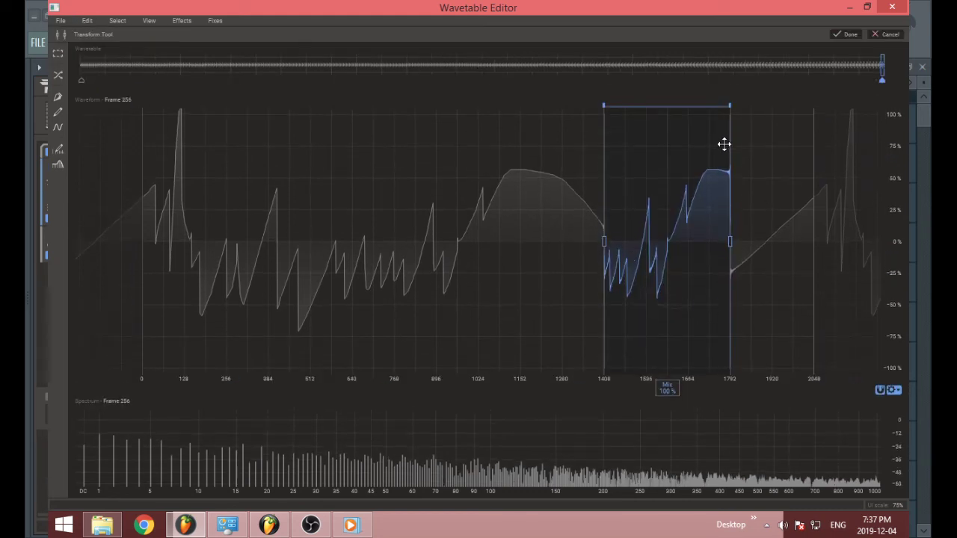
Step: Stretch the end of the pasted section to about sample 1856 and lower its mix to 11 %
drag(603, 238, 594, 299)
drag(732, 245, 751, 246)
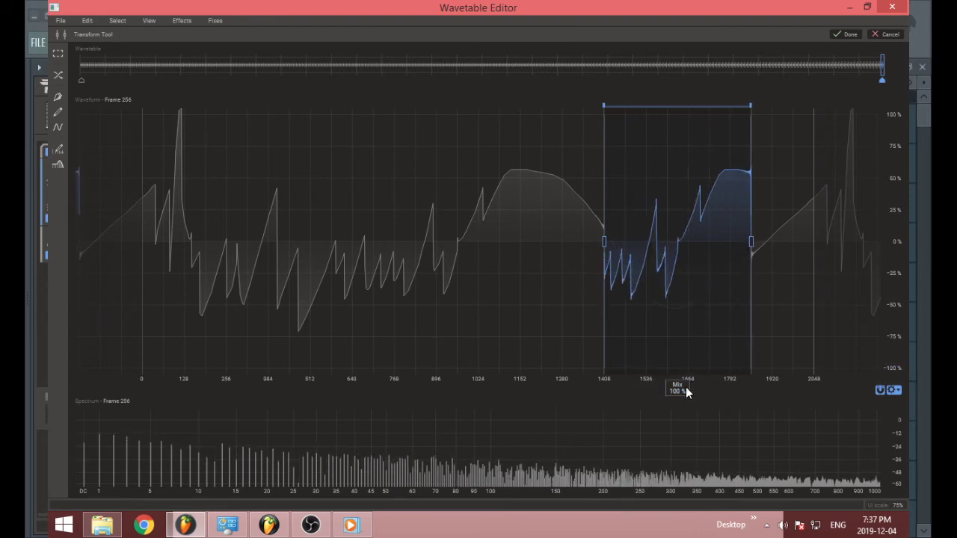
drag(687, 390, 687, 448)
Step: Extend the pasted section to the frame 1 keyframe with a 20 % mix, and cancel the transform
shift+click(82, 82)
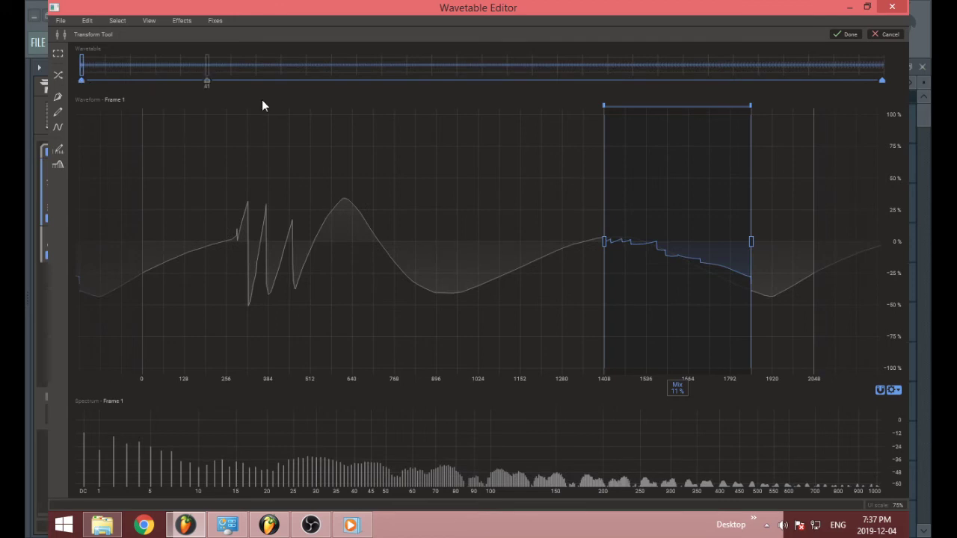
mouse_move(677, 412)
mouse_down()
mouse_move(678, 396)
mouse_move(678, 407)
mouse_up()
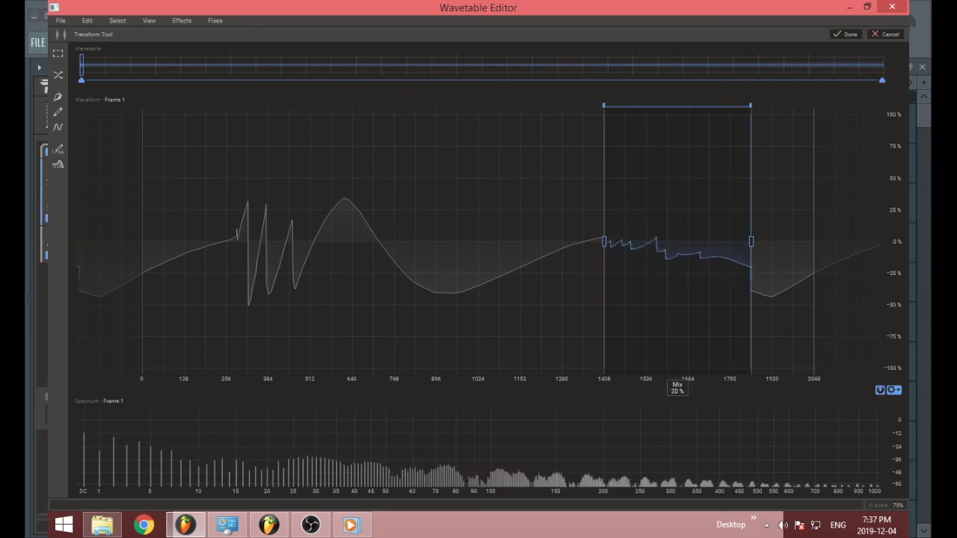
click(887, 35)
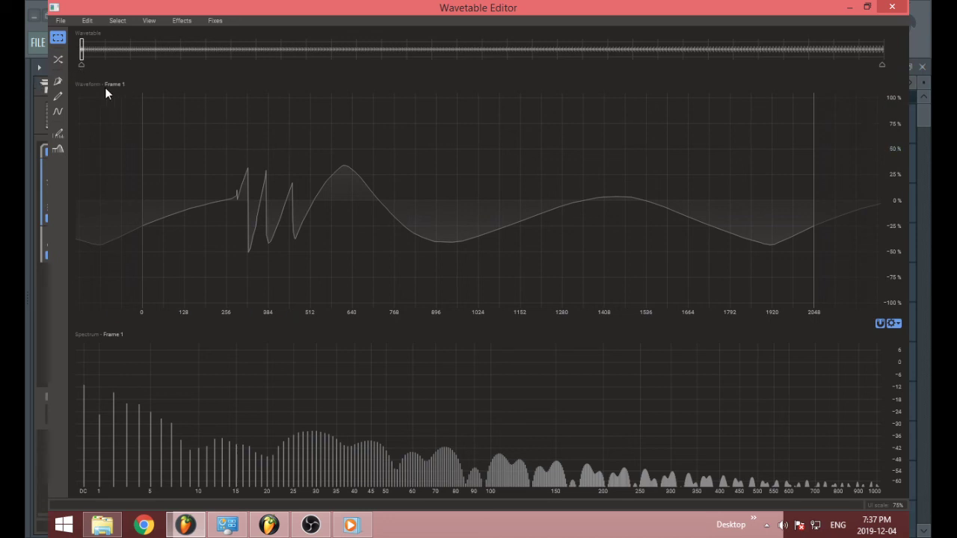
click(116, 21)
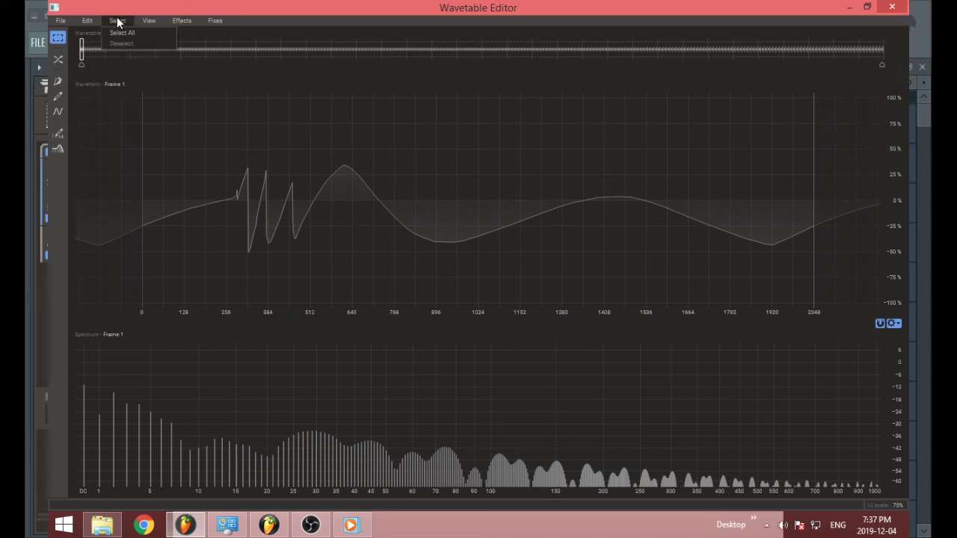
mouse_move(216, 20)
click(894, 157)
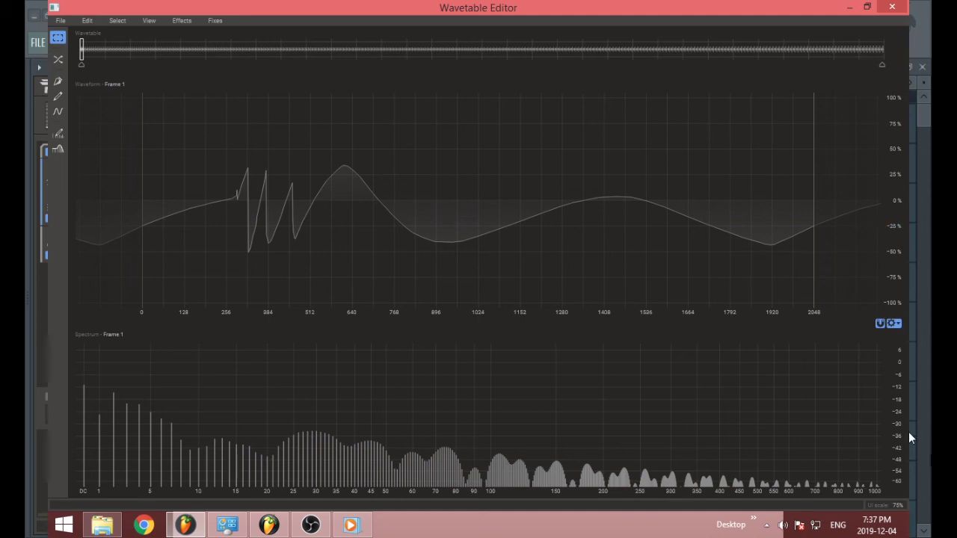
Step: Rescale the spectrum's decibel axis and zoom in on the middle of the frame 1 waveform
mouse_move(898, 435)
mouse_down()
mouse_move(900, 404)
mouse_move(908, 464)
mouse_move(904, 379)
mouse_move(909, 404)
mouse_move(897, 430)
mouse_move(898, 366)
mouse_move(898, 467)
mouse_move(896, 421)
mouse_move(907, 412)
mouse_move(898, 421)
mouse_move(898, 464)
mouse_move(898, 430)
mouse_move(898, 441)
mouse_up()
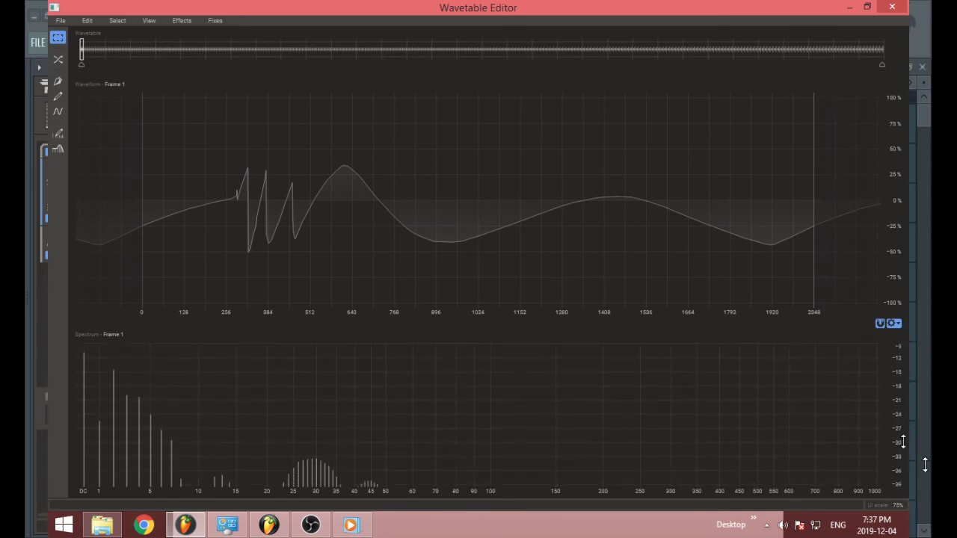
drag(892, 135, 902, 176)
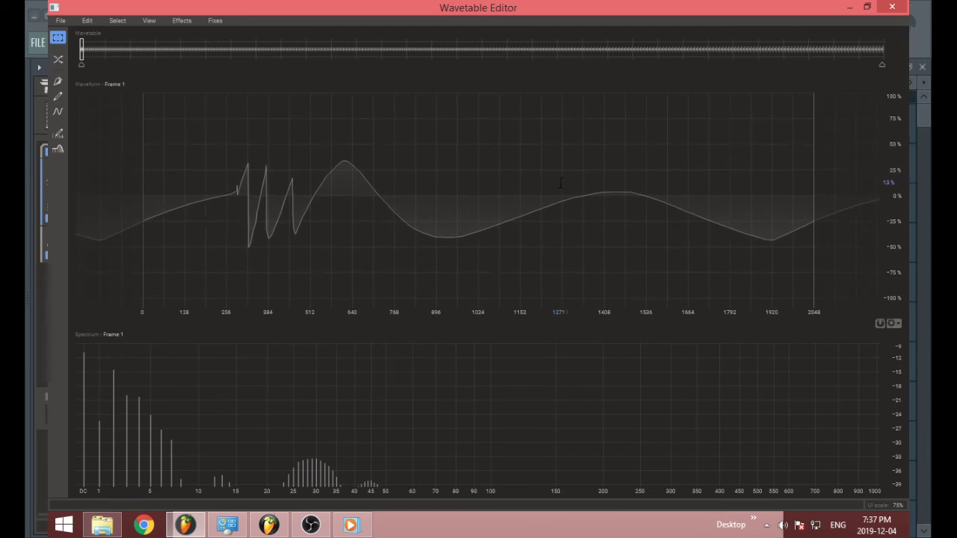
scroll(535, 186, up, 3)
scroll(535, 187, down, 3)
scroll(475, 213, up, 6)
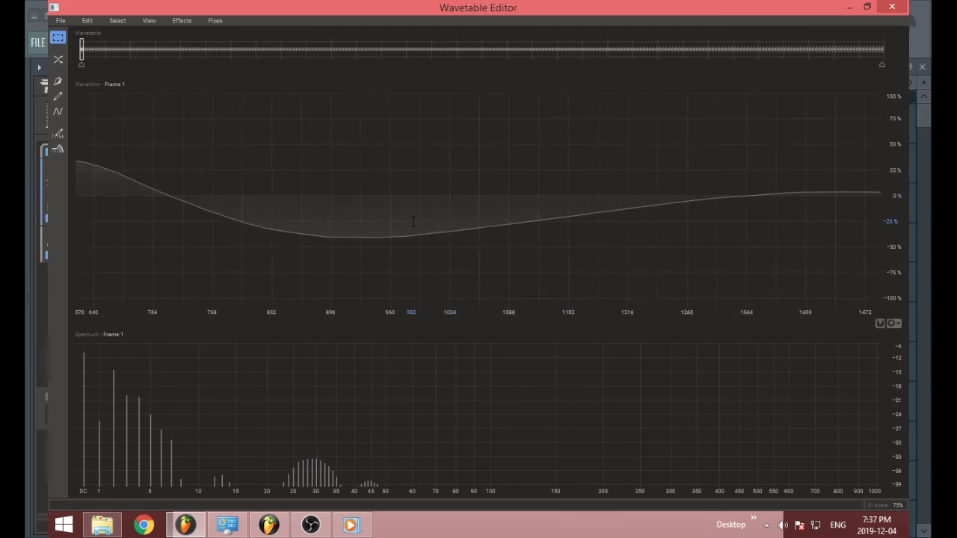
Step: Select a narrow section of the frame 1 waveform from about sample 972 to 998, and clear the selection
scroll(407, 223, up, 3)
scroll(408, 220, down, 3)
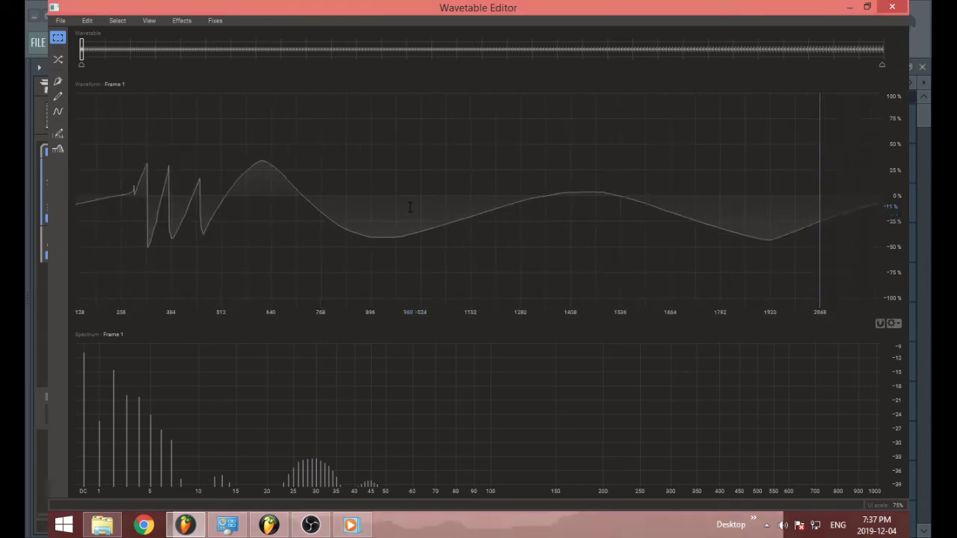
scroll(407, 205, up, 4)
mouse_move(391, 205)
mouse_down()
mouse_move(500, 206)
mouse_move(453, 206)
mouse_up()
scroll(546, 220, down, 3)
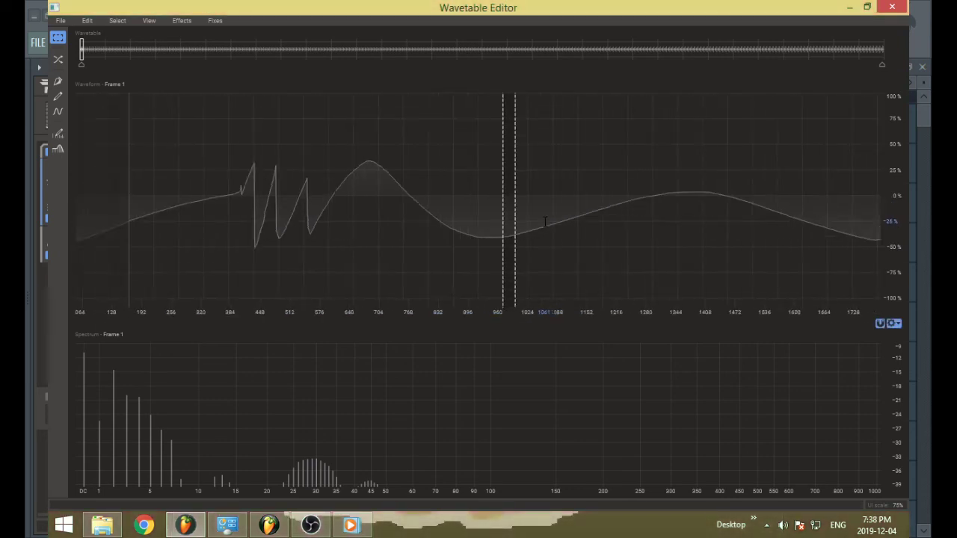
click(408, 194)
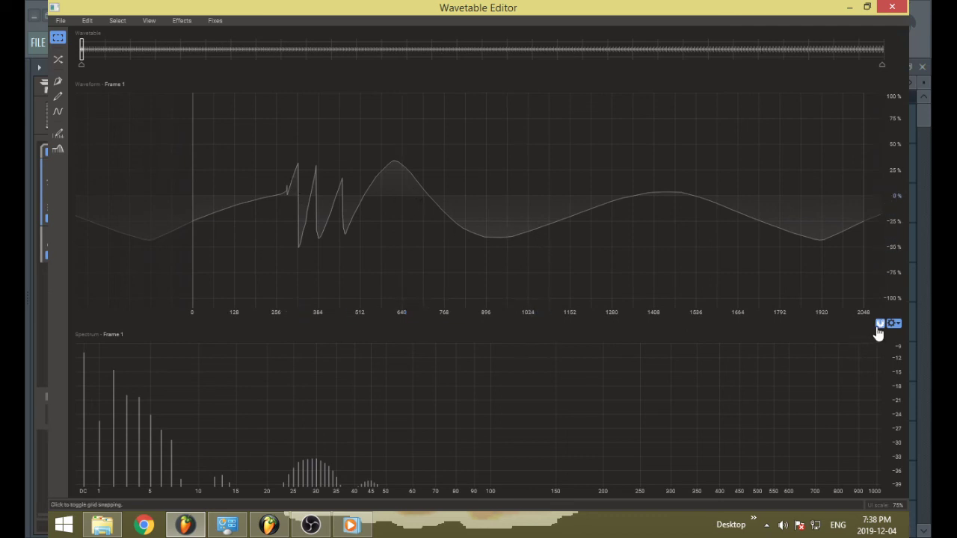
Step: With grid snapping off, draw an eight-node Pen tool curve from about sample 727 to 1885, and cancel it
click(59, 82)
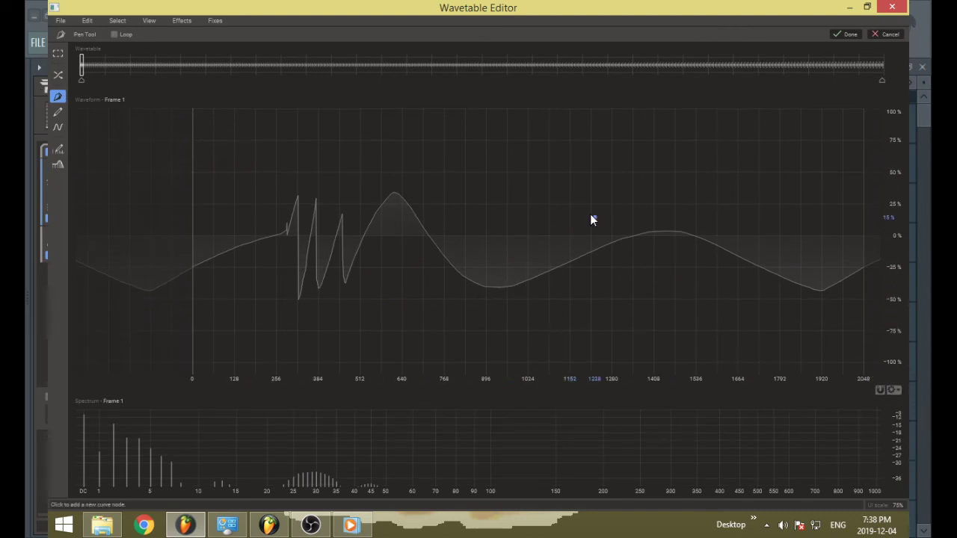
mouse_move(548, 200)
mouse_down()
mouse_move(564, 243)
mouse_move(712, 318)
mouse_move(751, 258)
mouse_up()
click(804, 302)
click(810, 341)
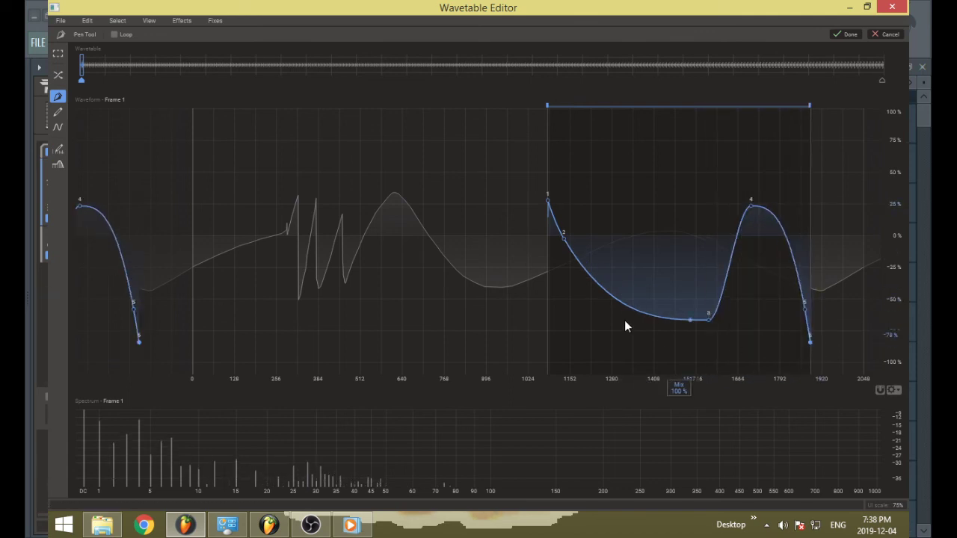
click(515, 301)
click(431, 306)
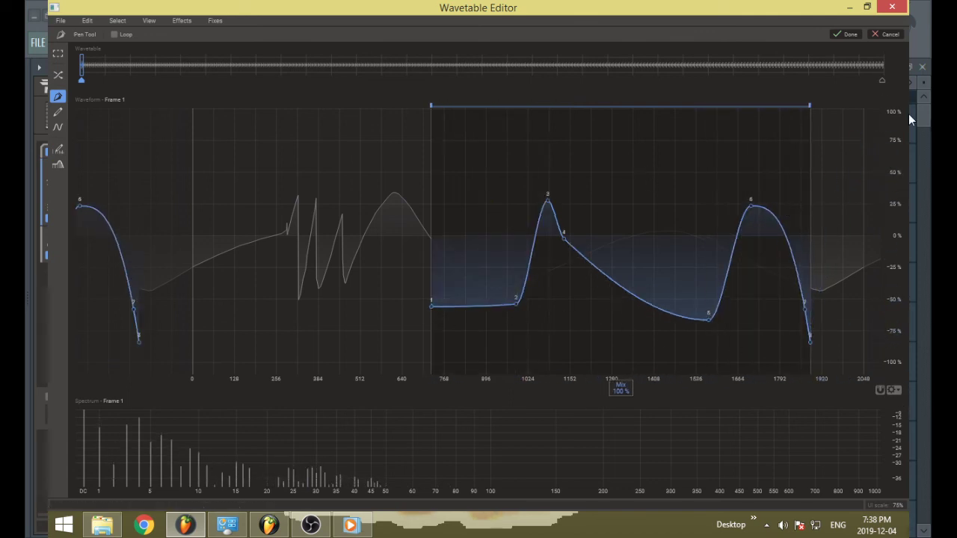
click(888, 34)
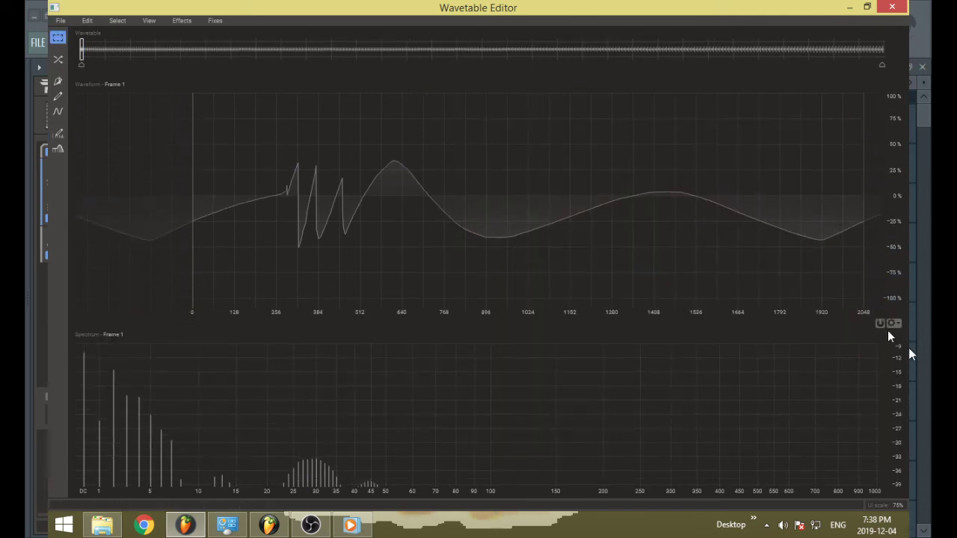
Step: Turn on grid snapping and increase the X Axis and Y Axis grid divisions to make the waveform grid much finer
click(882, 325)
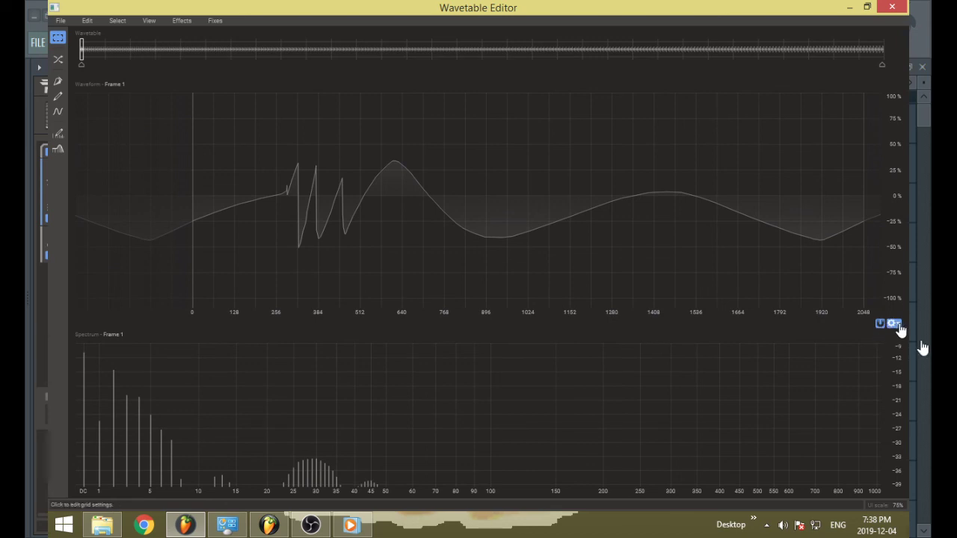
click(897, 326)
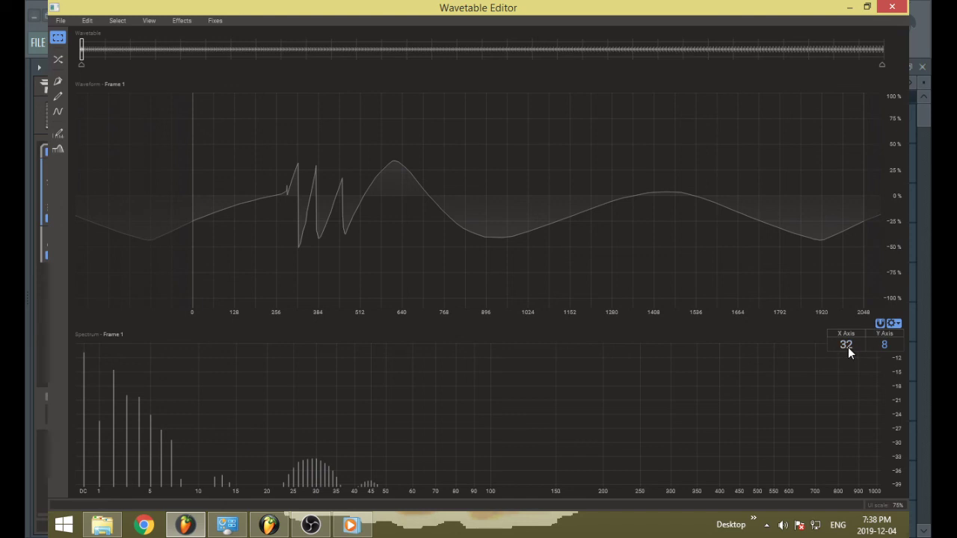
drag(847, 346, 885, 349)
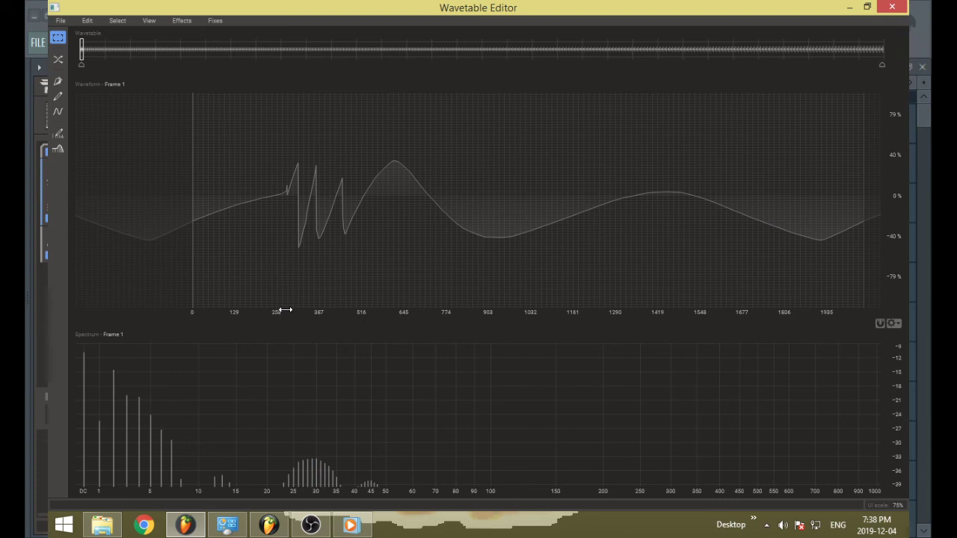
Step: Close the Wavetable Editor and return to FL Studio
click(312, 526)
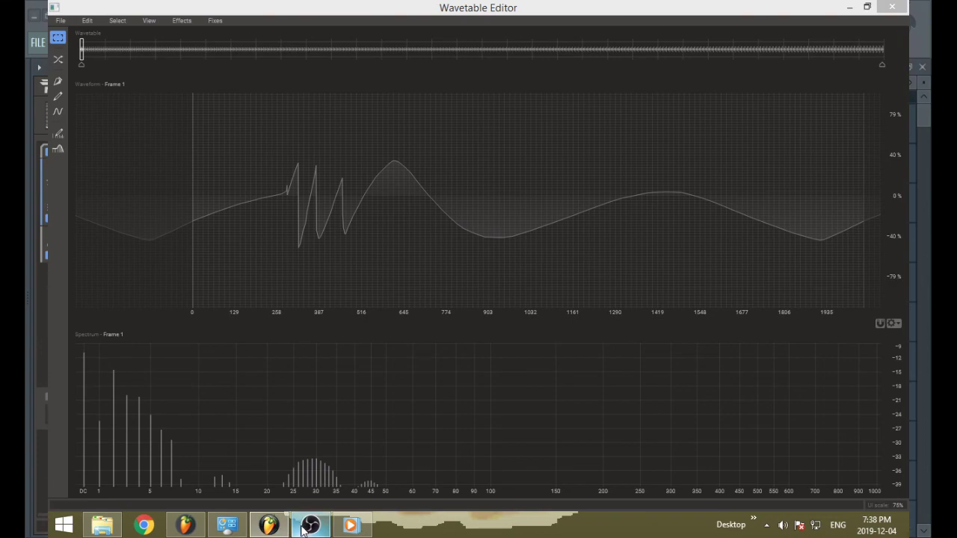
click(891, 7)
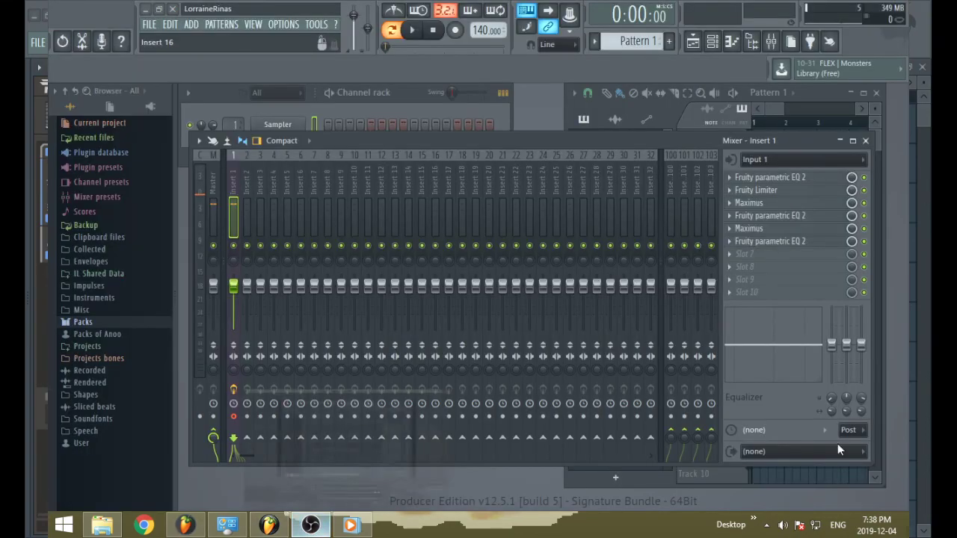